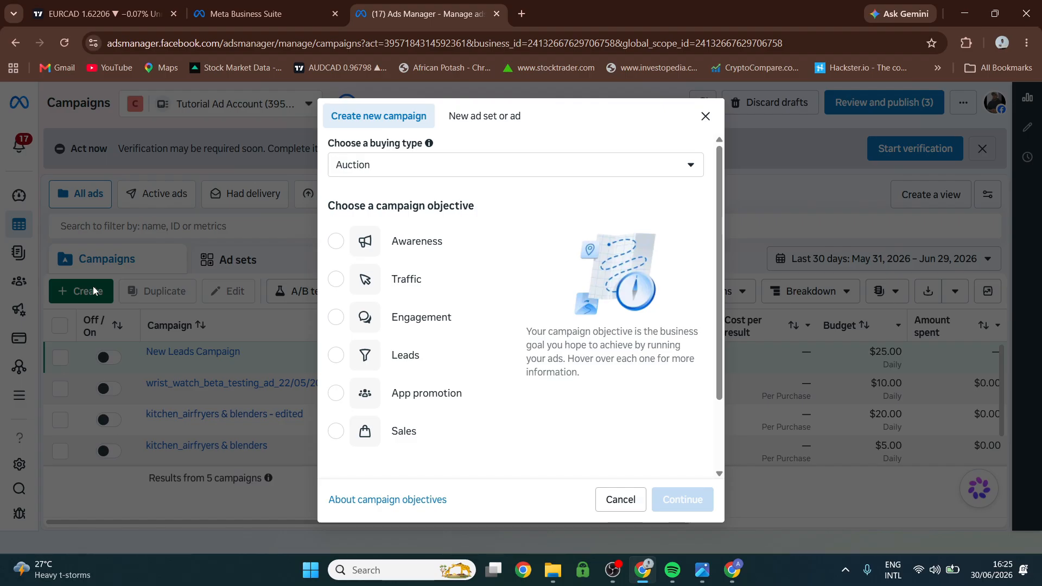
Choose Awareness as the new campaign's objective, look over what it is good for, and continue to the campaign setup.
mouse_move(382, 244)
left_click(416, 244)
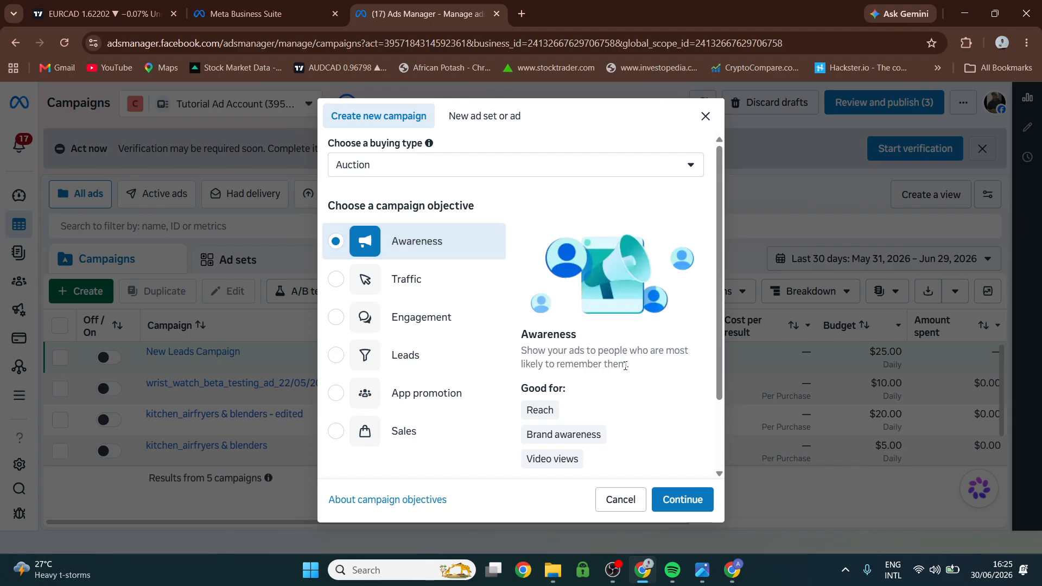
scroll(625, 366, "down", 2)
mouse_move(546, 282)
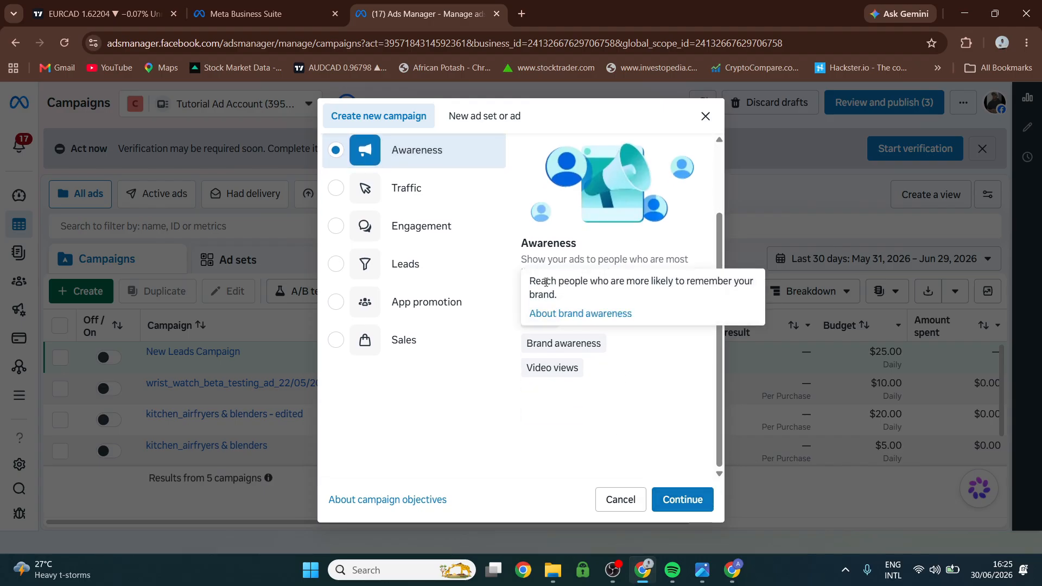
mouse_move(548, 316)
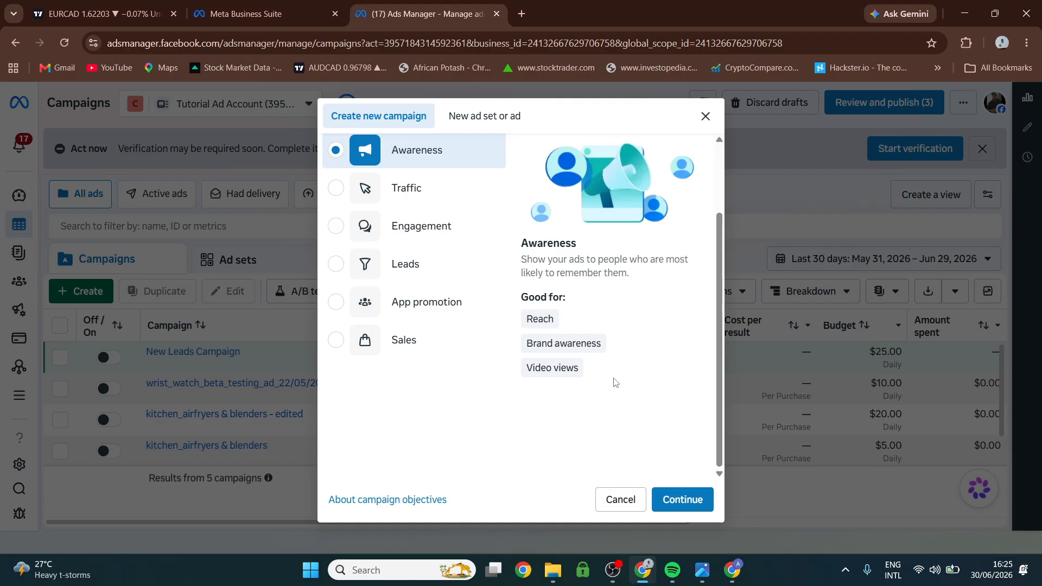
mouse_move(541, 367)
mouse_move(596, 339)
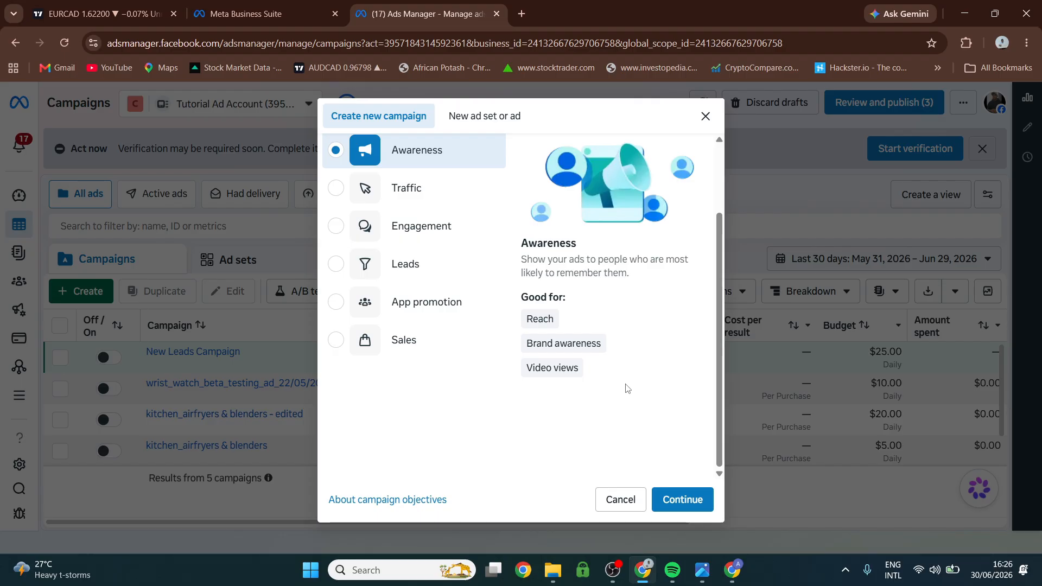
left_click(684, 499)
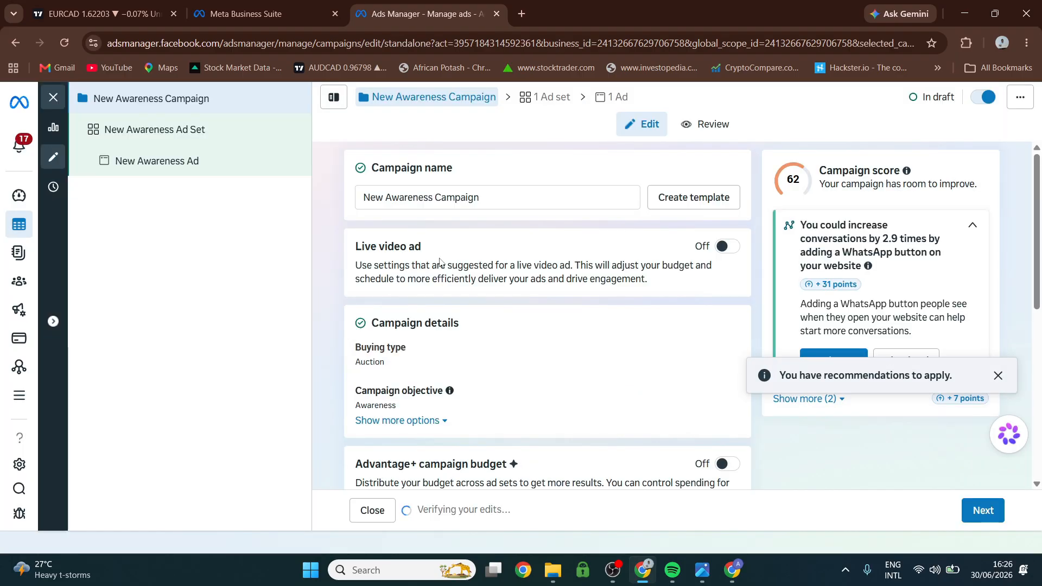
Rename the campaign as Tutorial_campaign_awareness.
triple_click(485, 197)
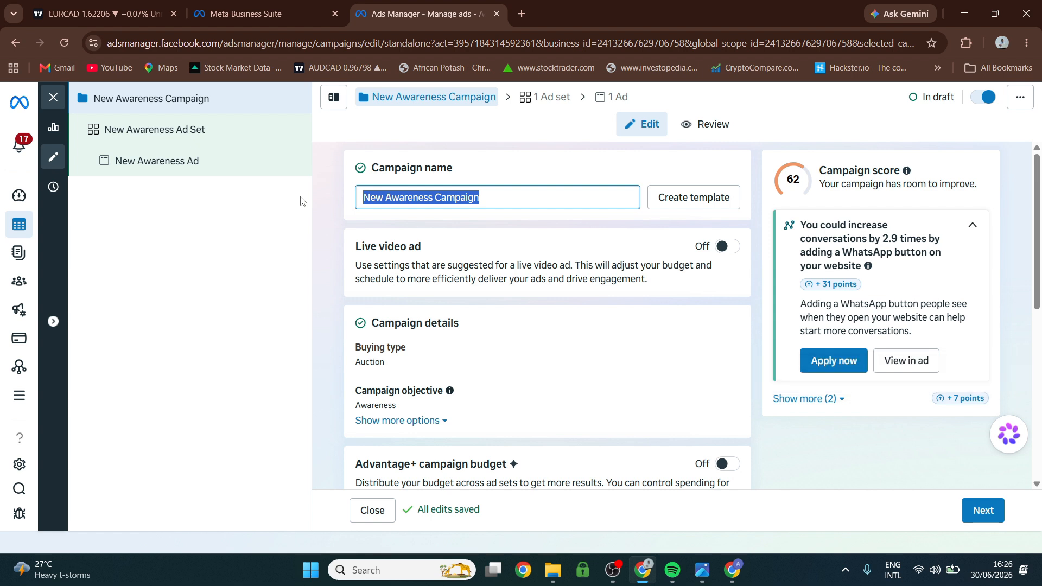
type("Tutori")
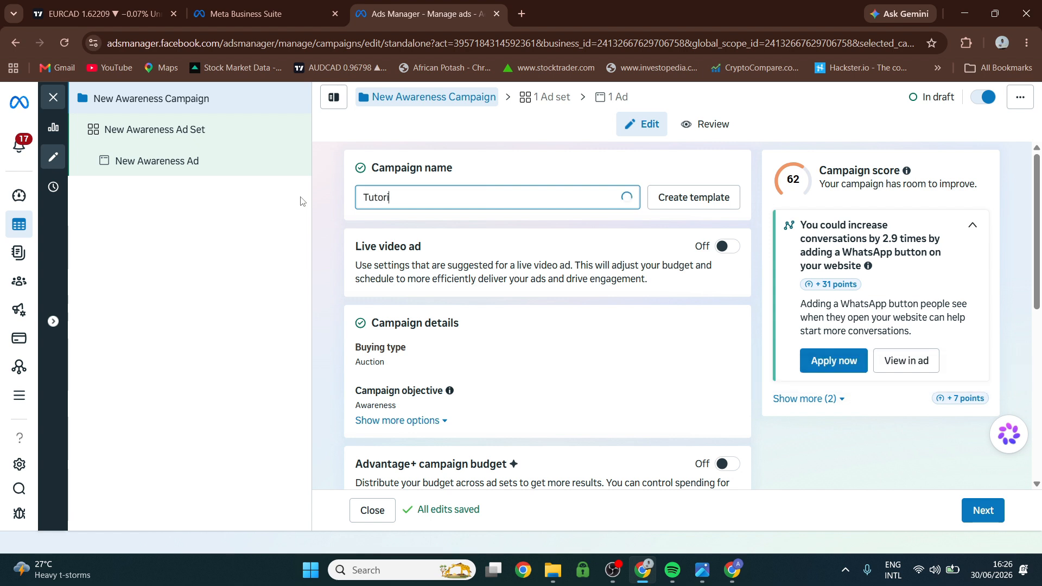
type("al_ca")
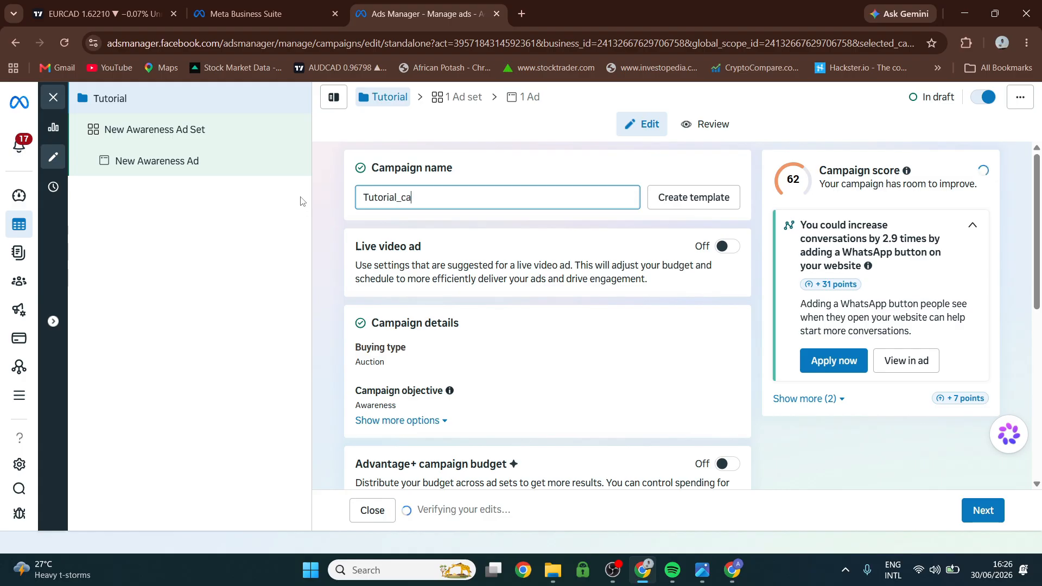
type("mpaign")
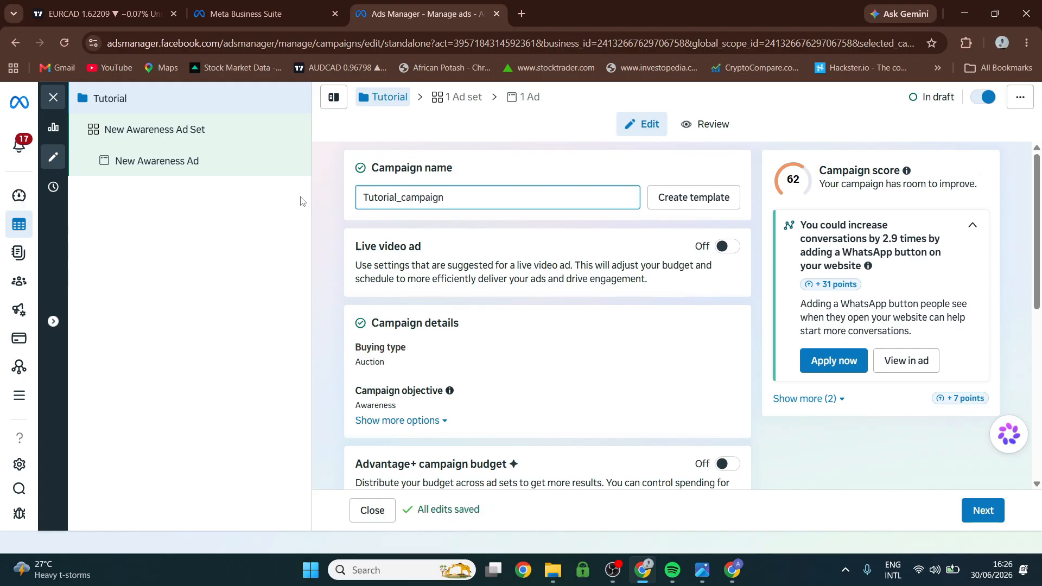
type("_a")
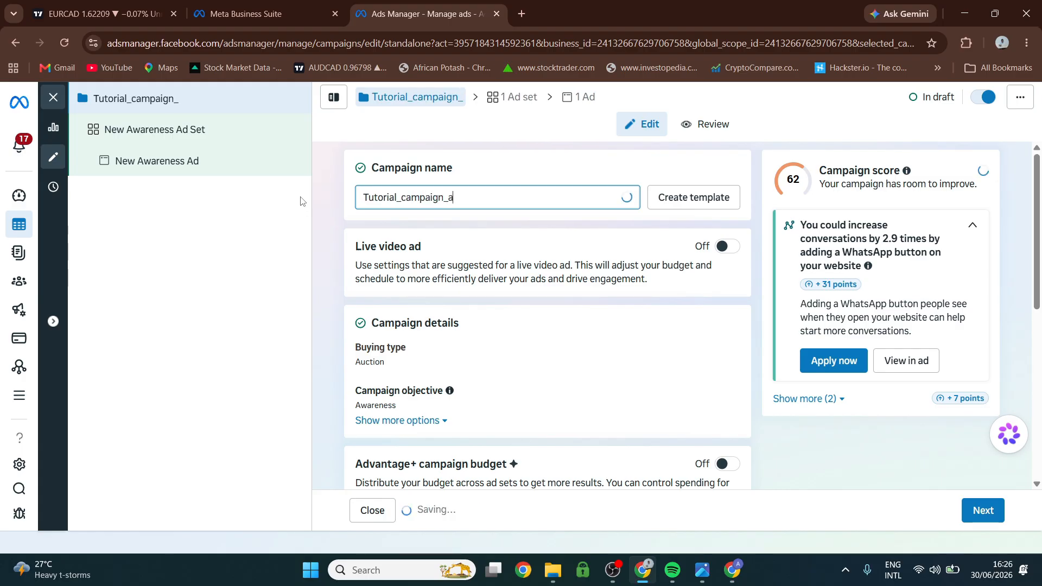
type("wareness")
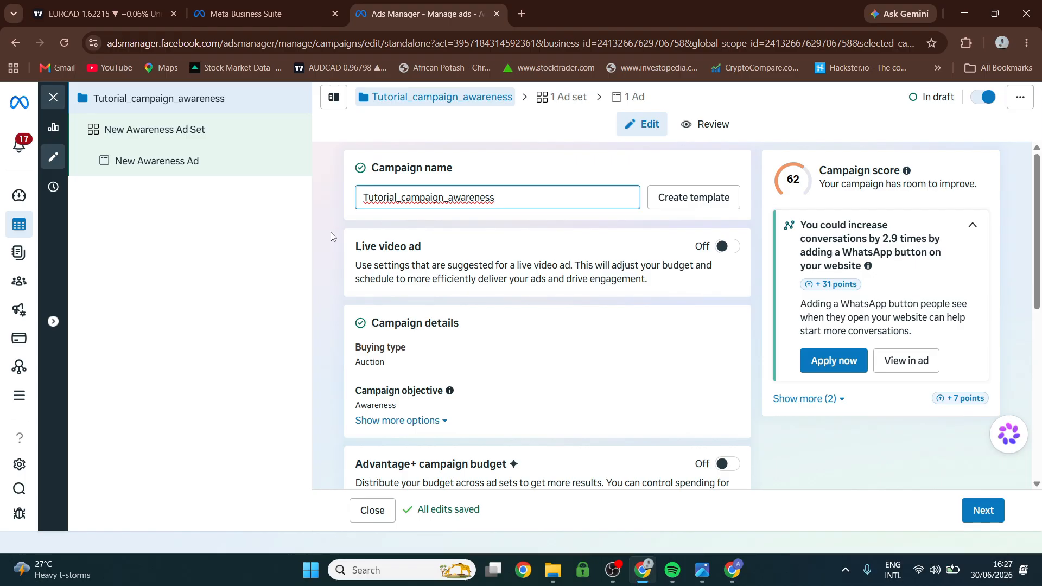
Turn on Advantage+ campaign budget and set the daily budget to $10.
scroll(397, 296, "down", 3)
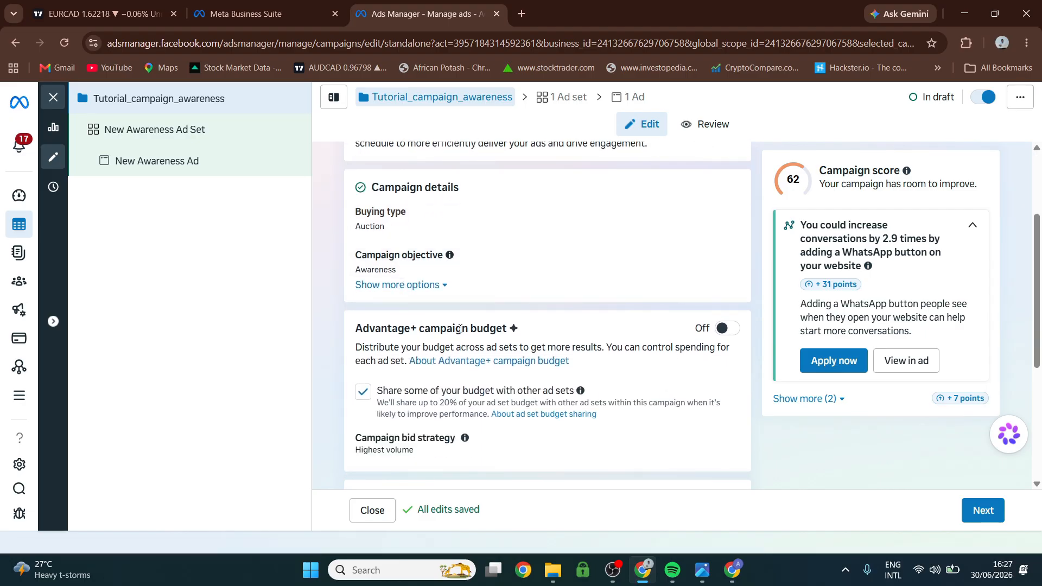
left_click(724, 329)
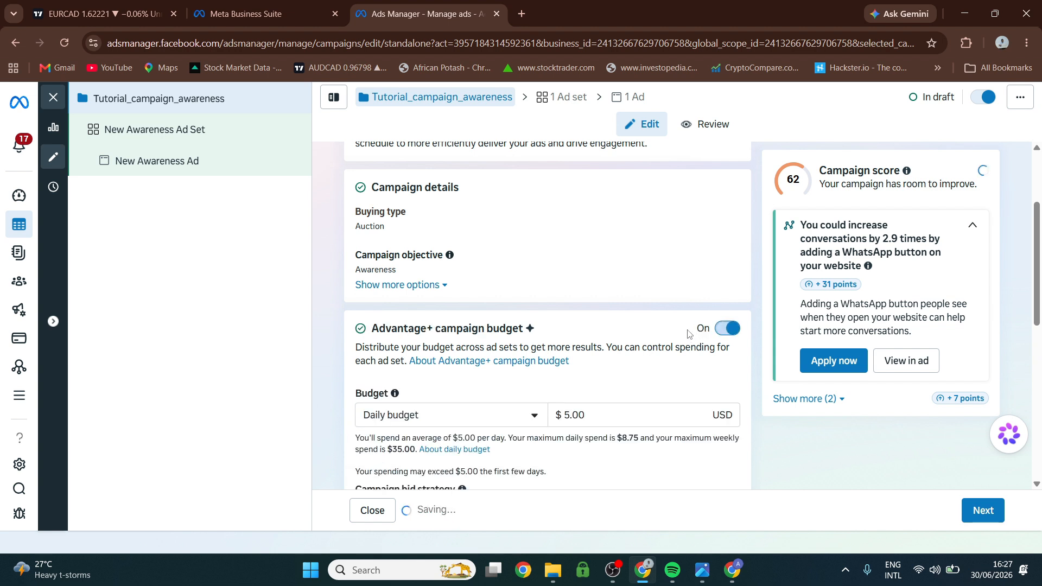
scroll(405, 391, "down", 2)
left_click_drag(606, 279, 555, 283)
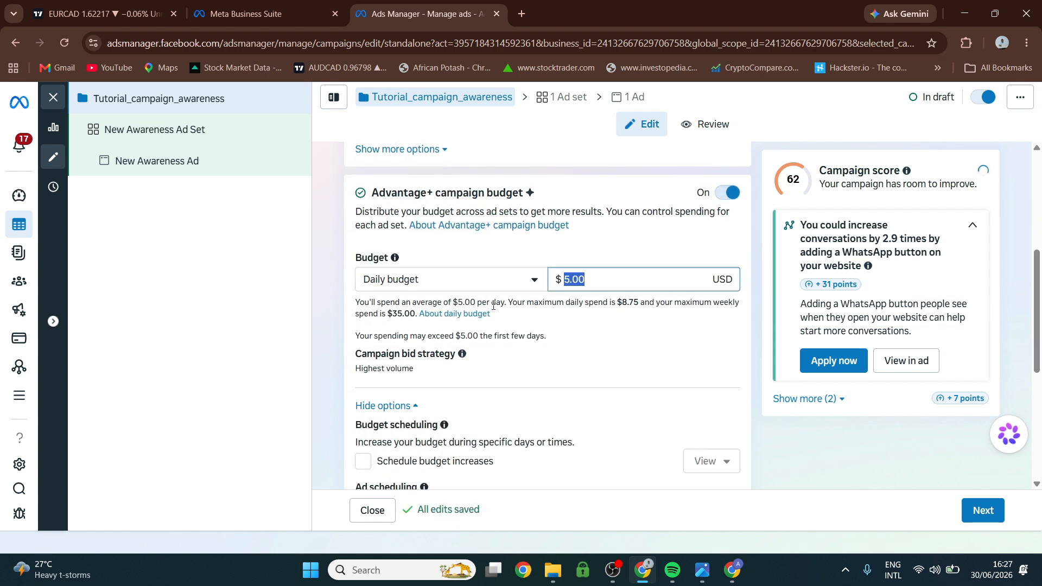
left_click(494, 282)
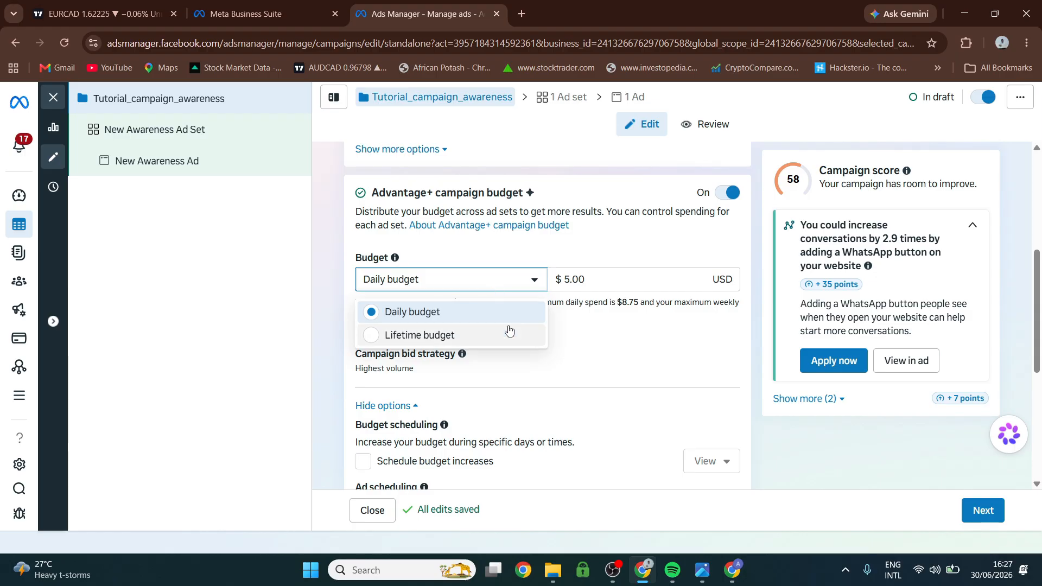
left_click(520, 279)
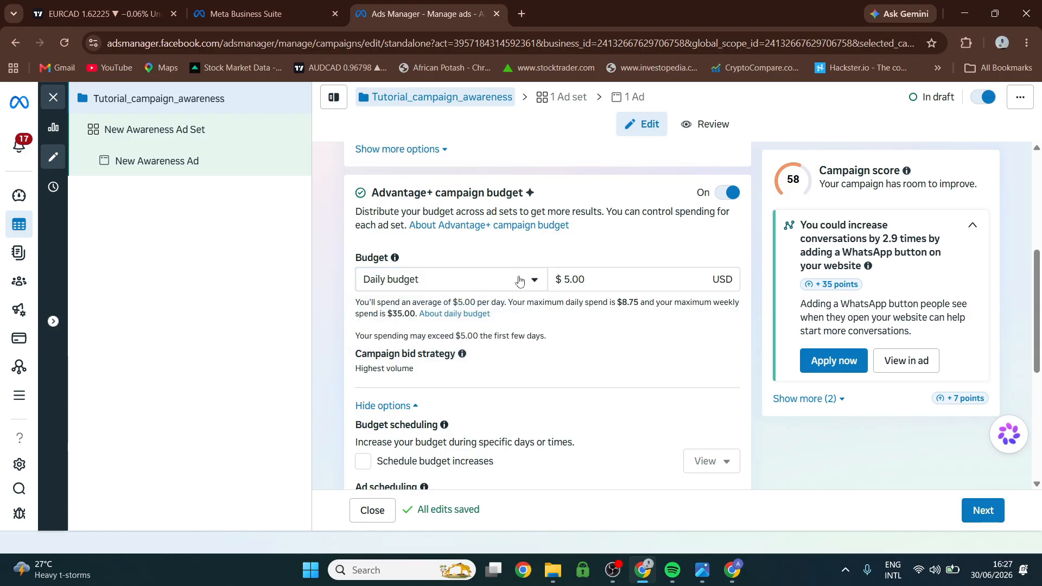
double_click(586, 279)
left_click(597, 277)
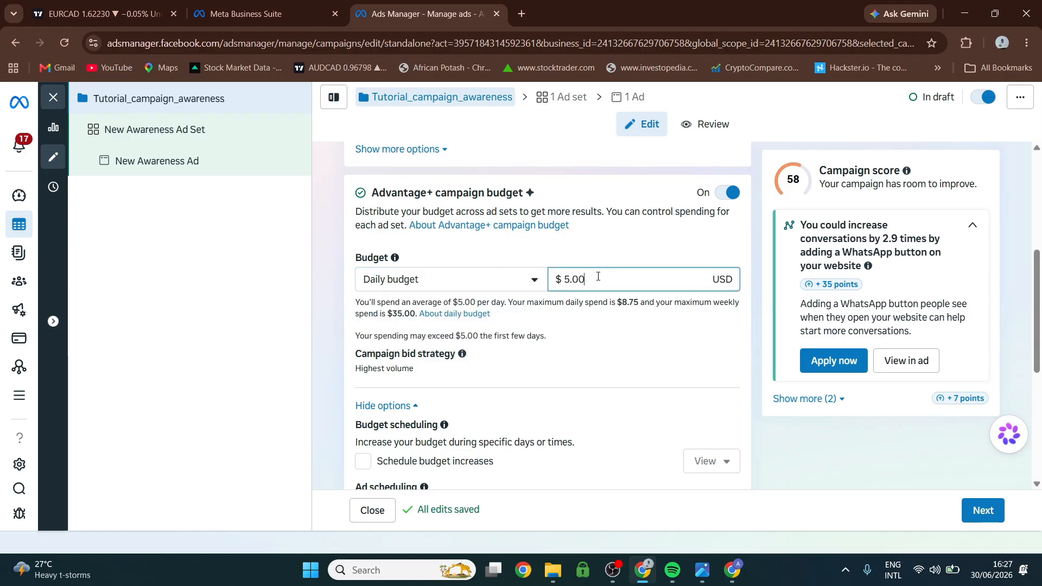
left_click_drag(597, 278, 563, 295)
type("10")
left_click(529, 254)
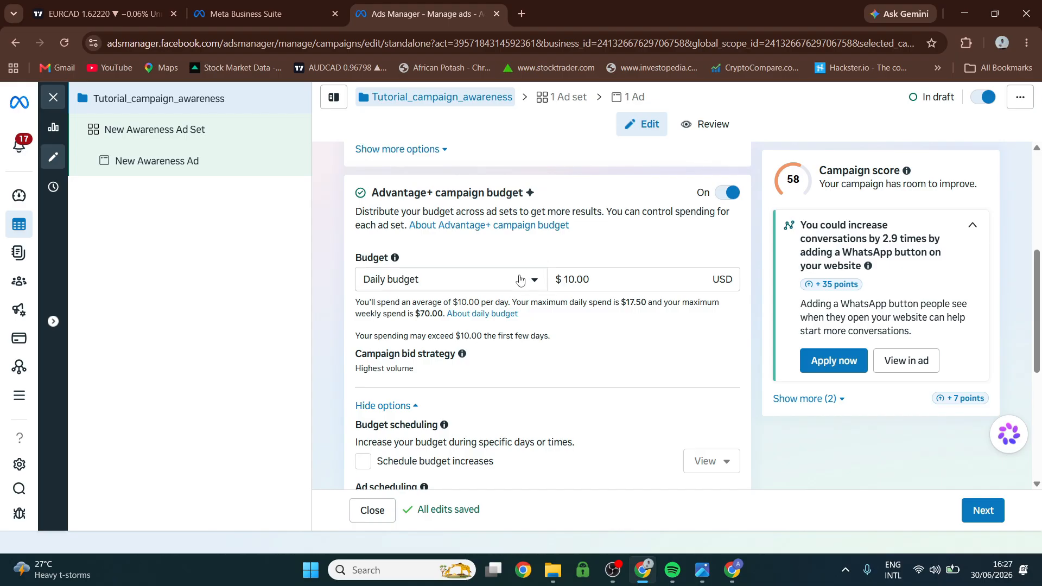
Check the available Special Ad Categories without declaring one, and continue to the ad set setup.
scroll(523, 296, "down", 1)
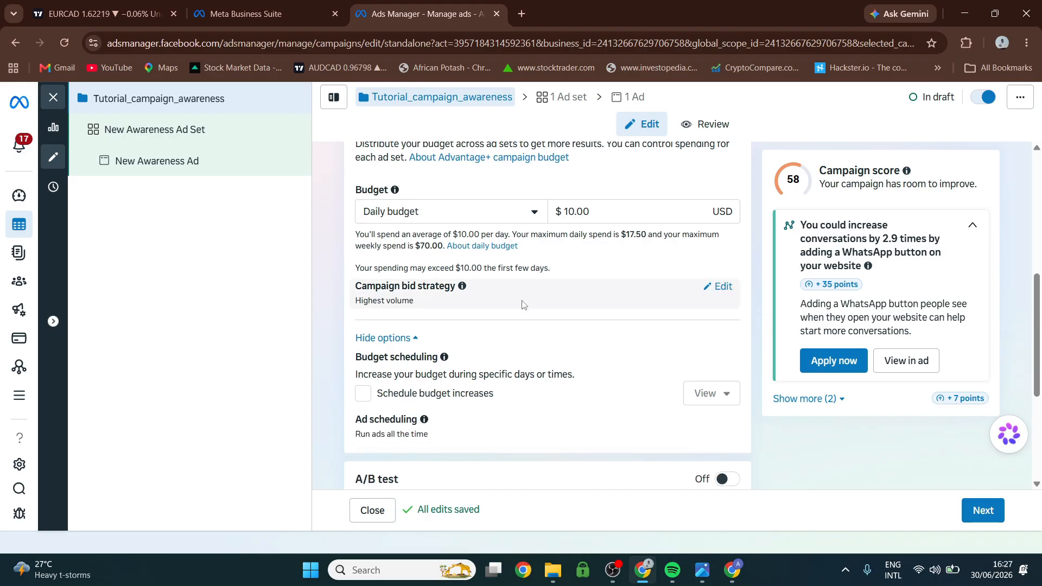
scroll(523, 304, "down", 4)
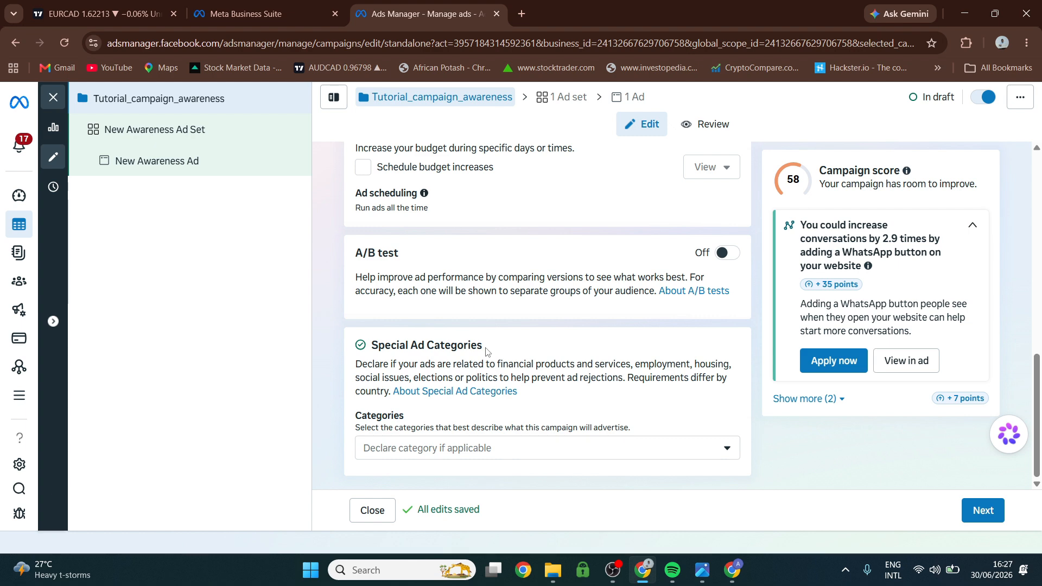
left_click(658, 448)
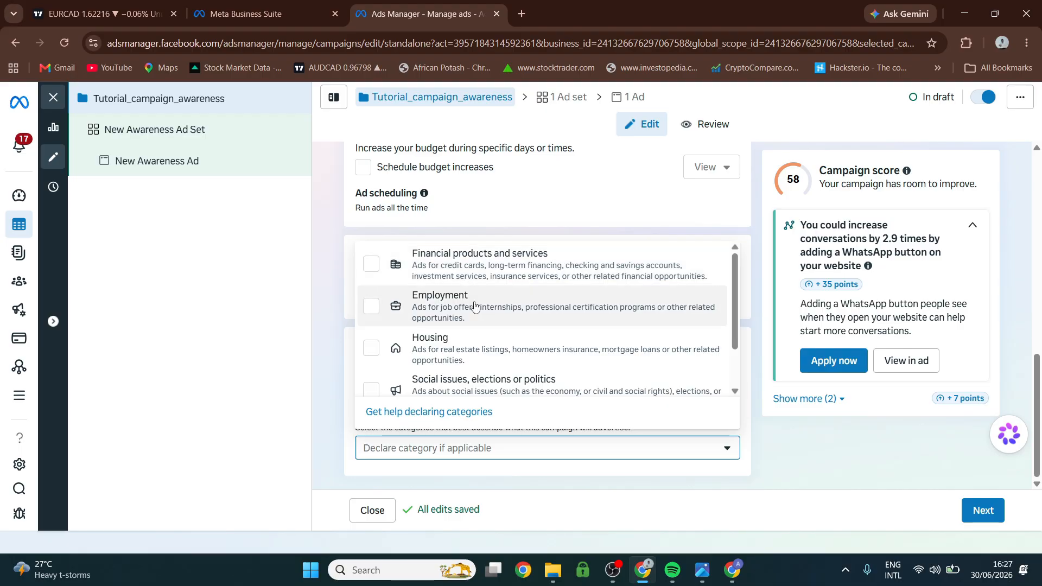
scroll(505, 364, "down", 1)
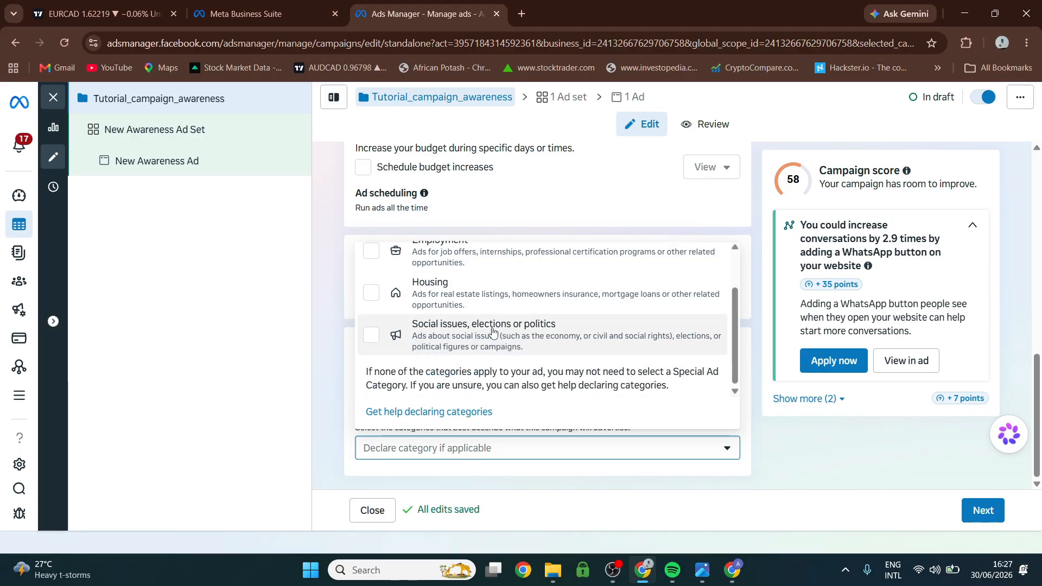
left_click(573, 224)
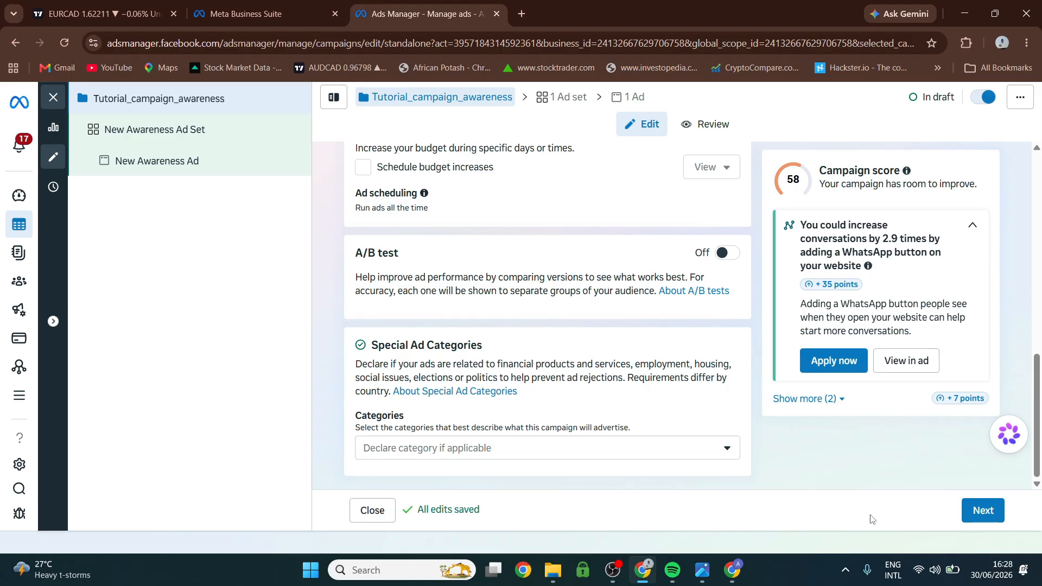
left_click(977, 519)
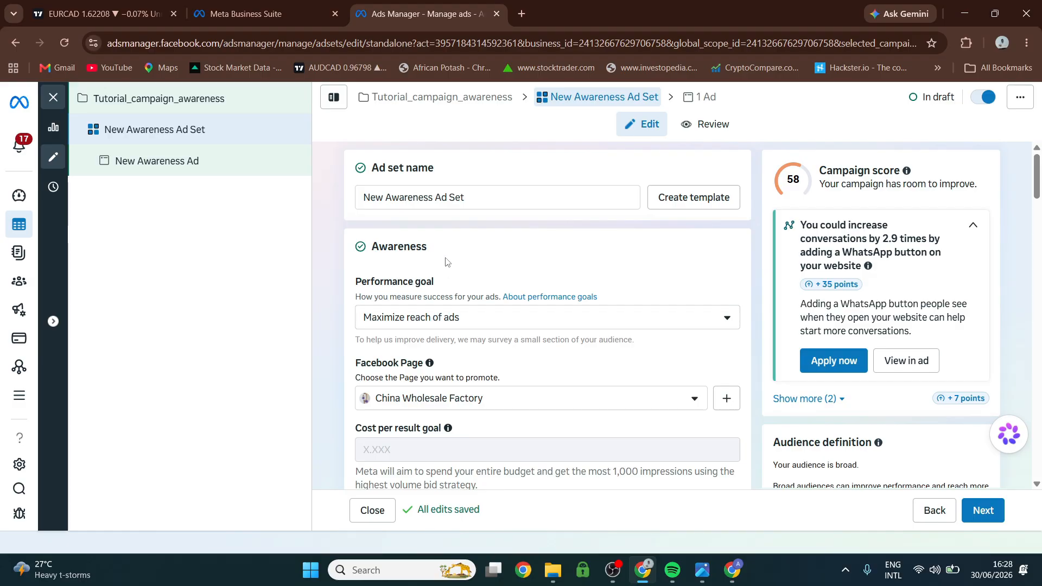
Try Maximize number of impressions as the ad set's performance goal and settle on Maximize ad recall lift.
left_click(435, 320)
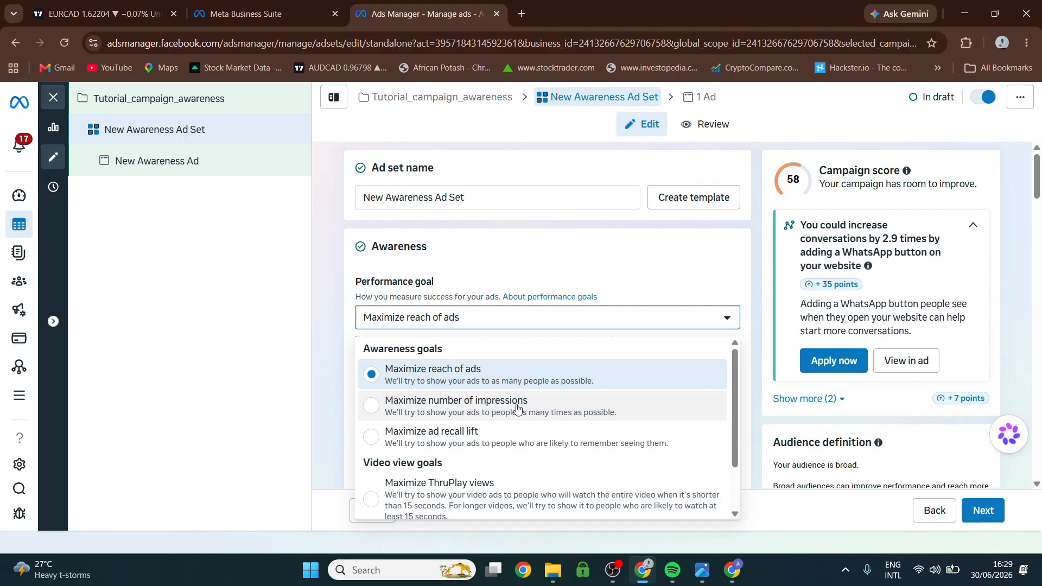
left_click(372, 408)
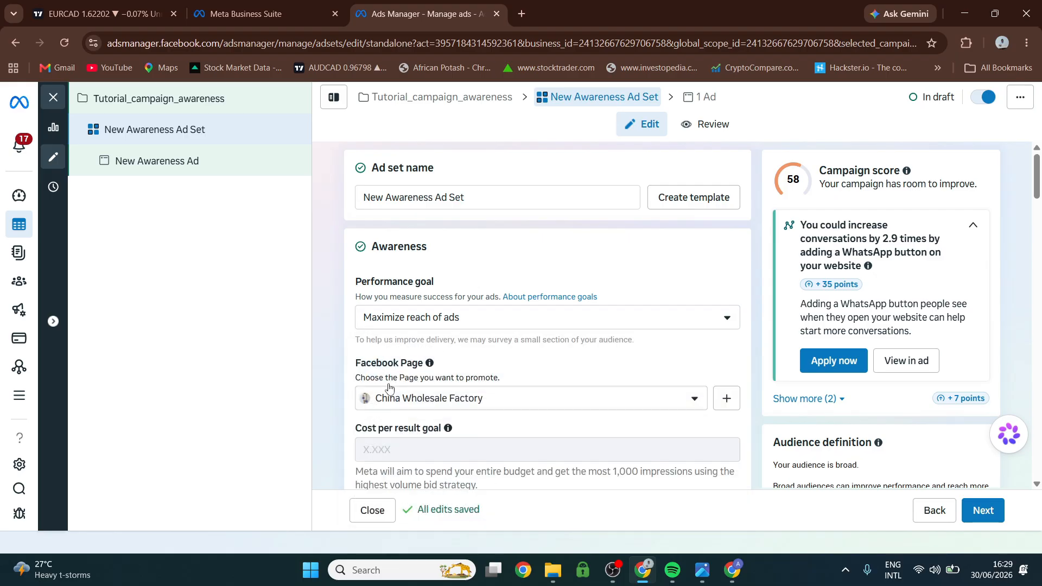
left_click(396, 319)
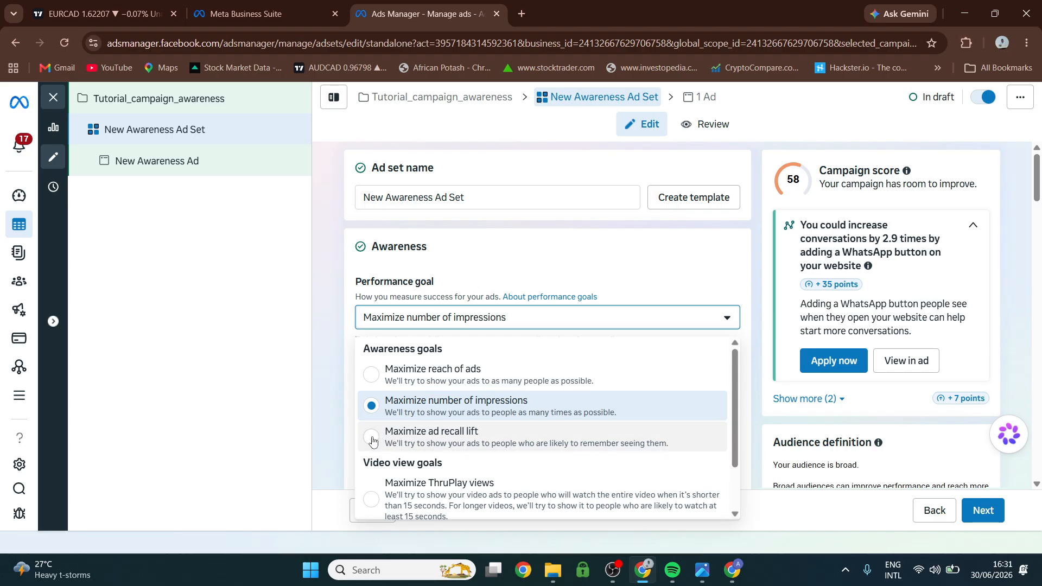
left_click(373, 440)
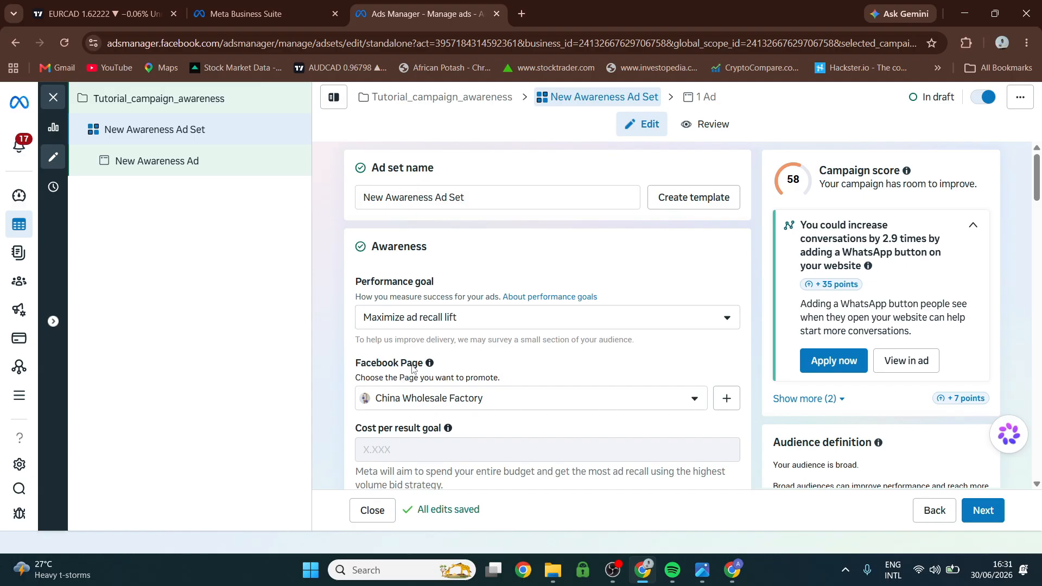
Look through the personal Facebook Pages available to promote, and view the ad set's Budget & schedule section.
left_click(445, 398)
scroll(449, 395, "down", 2)
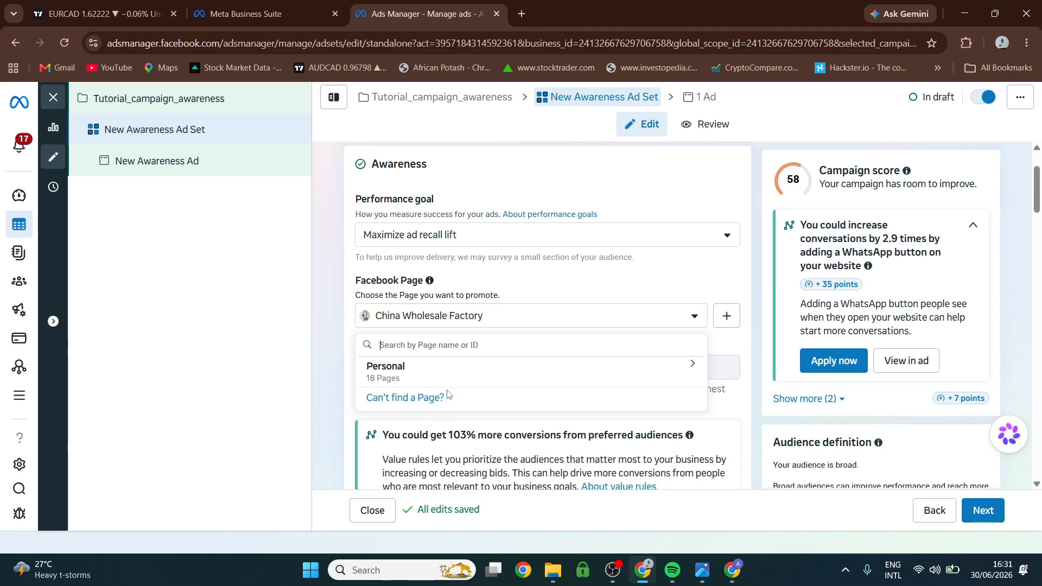
scroll(449, 394, "down", 1)
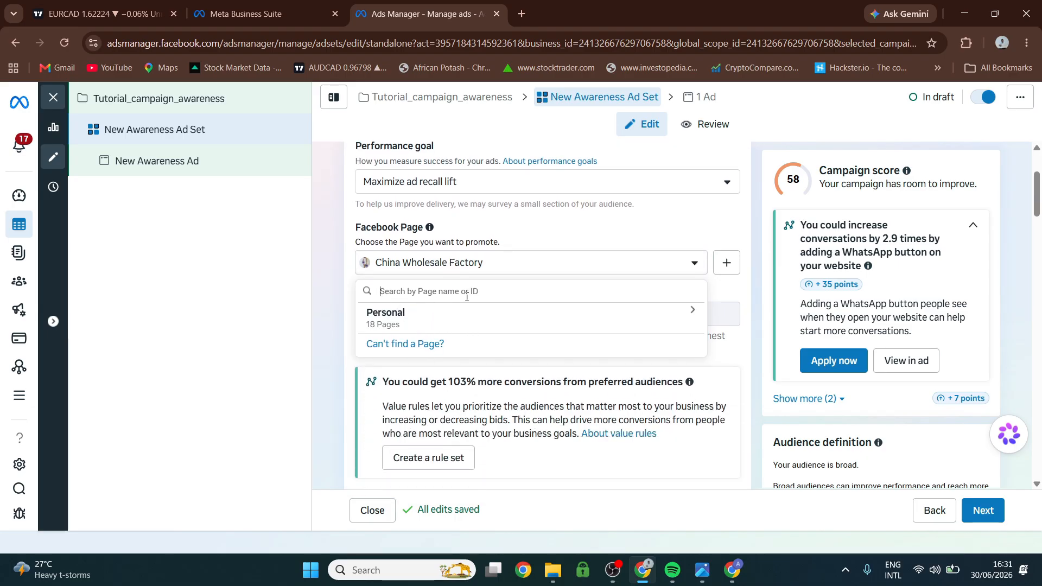
left_click(693, 309)
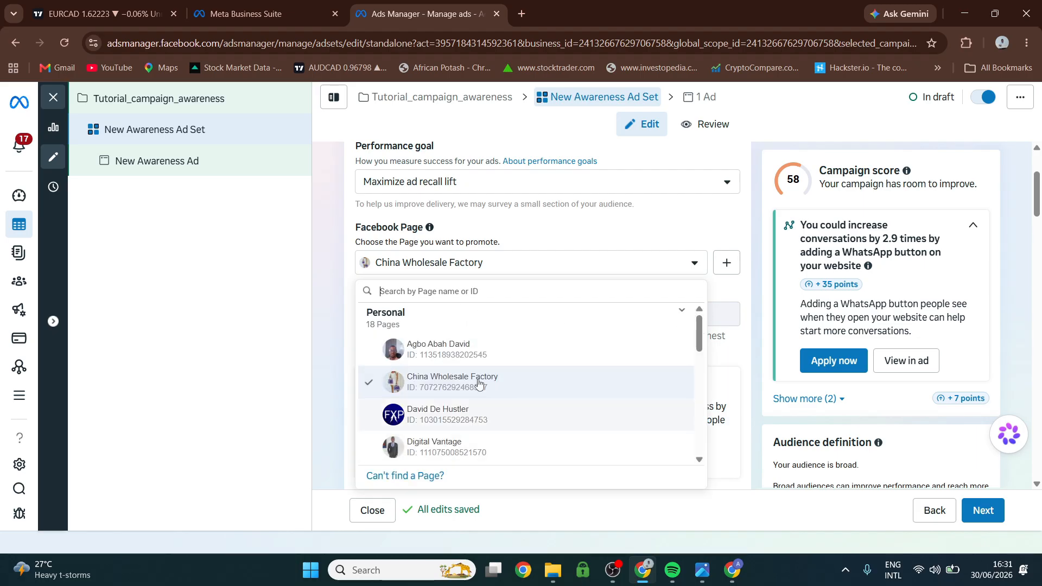
scroll(479, 383, "down", 3)
scroll(478, 390, "up", 3)
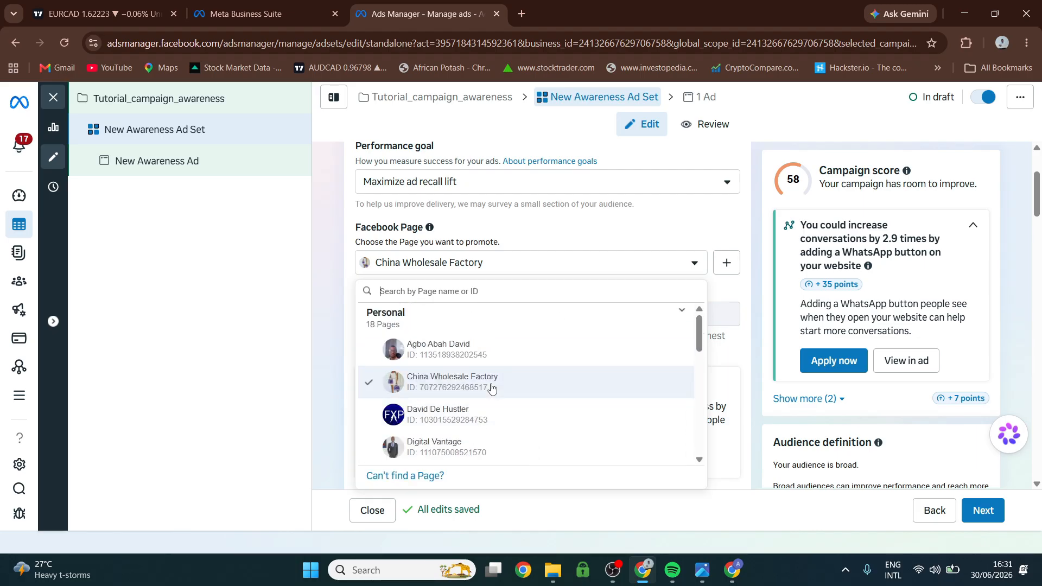
left_click(546, 243)
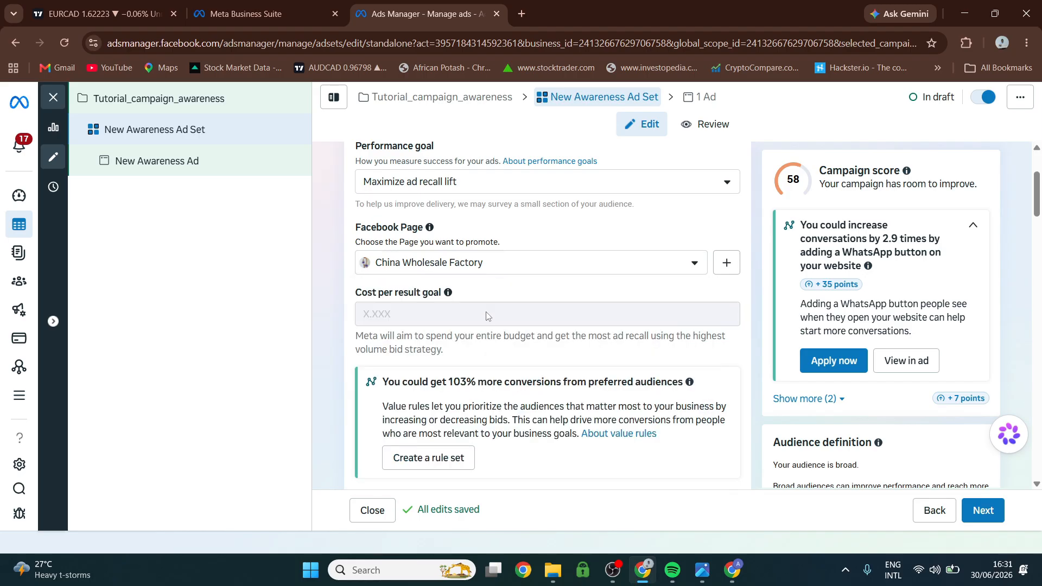
scroll(487, 317, "down", 6)
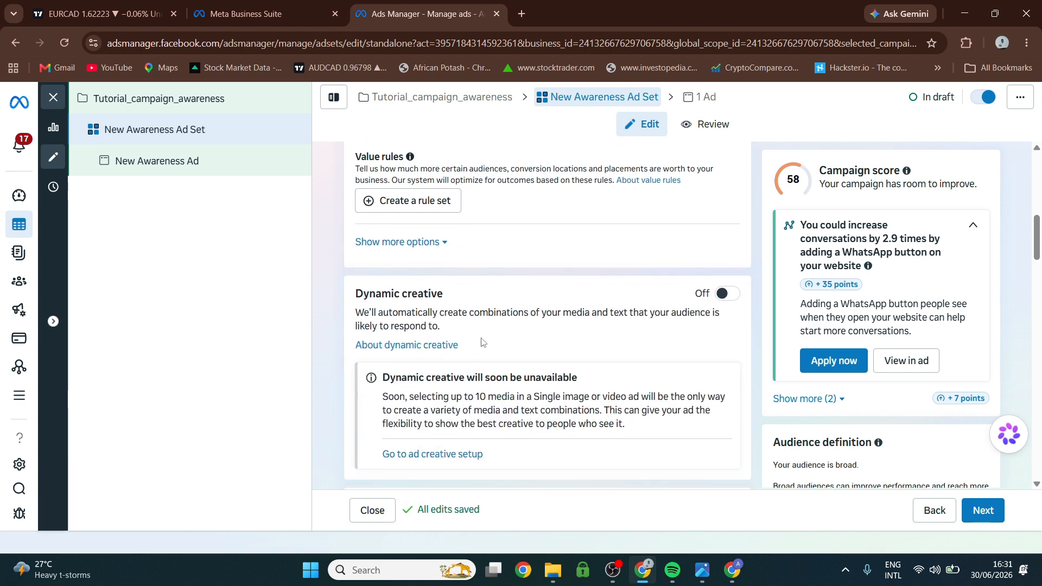
scroll(482, 342, "down", 5)
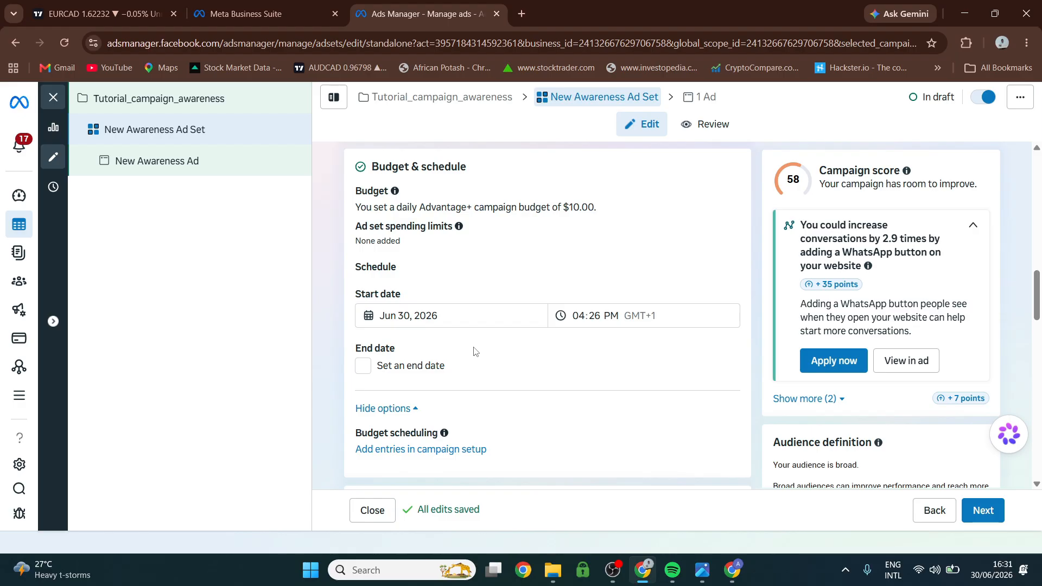
Schedule the ad set to start on July 1, 2026 at 05:00 AM.
left_click(405, 317)
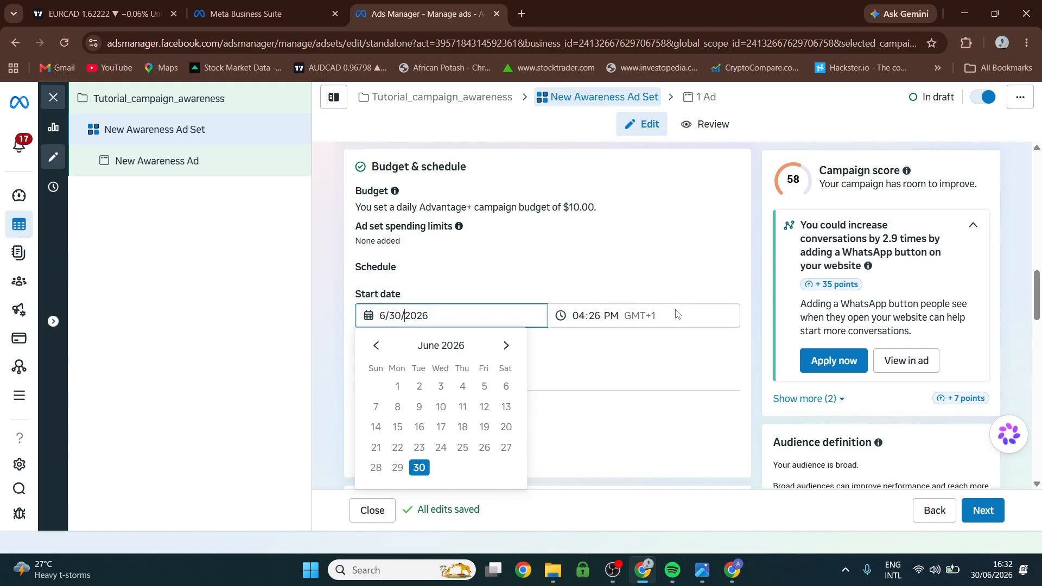
left_click(506, 345)
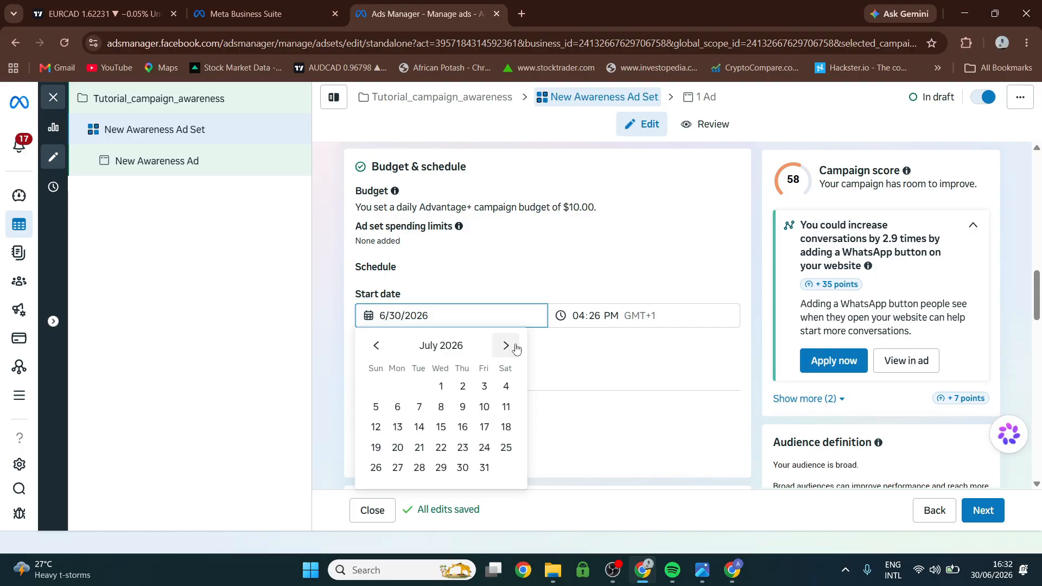
left_click(443, 390)
left_click(580, 318)
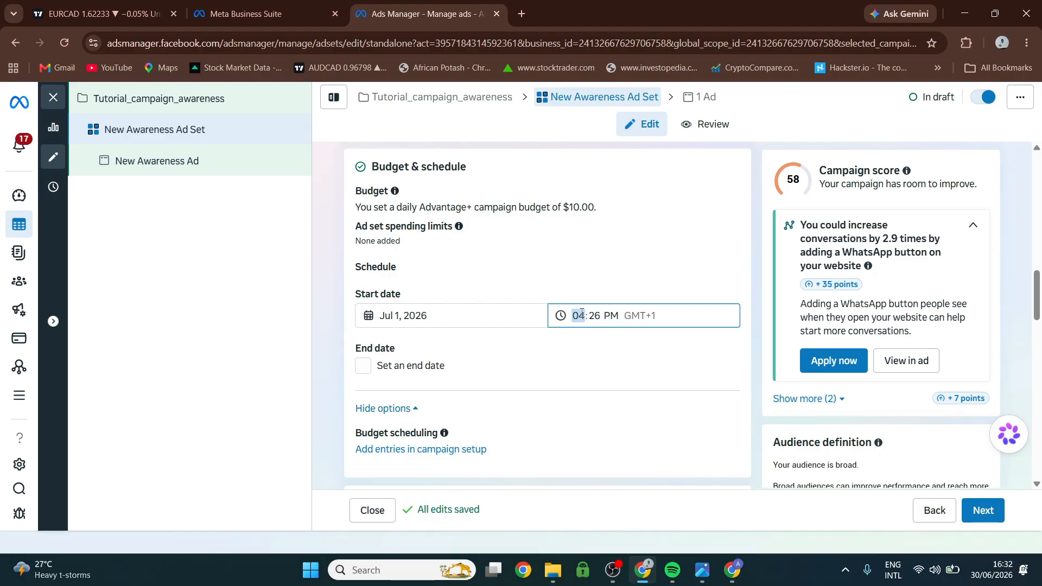
key("Up")
left_click(594, 315)
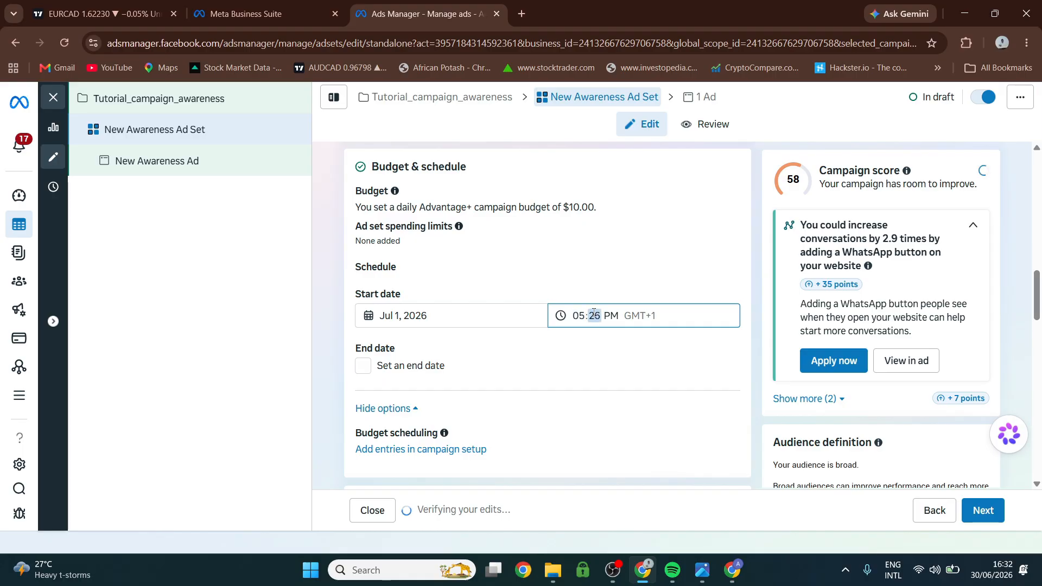
type("00")
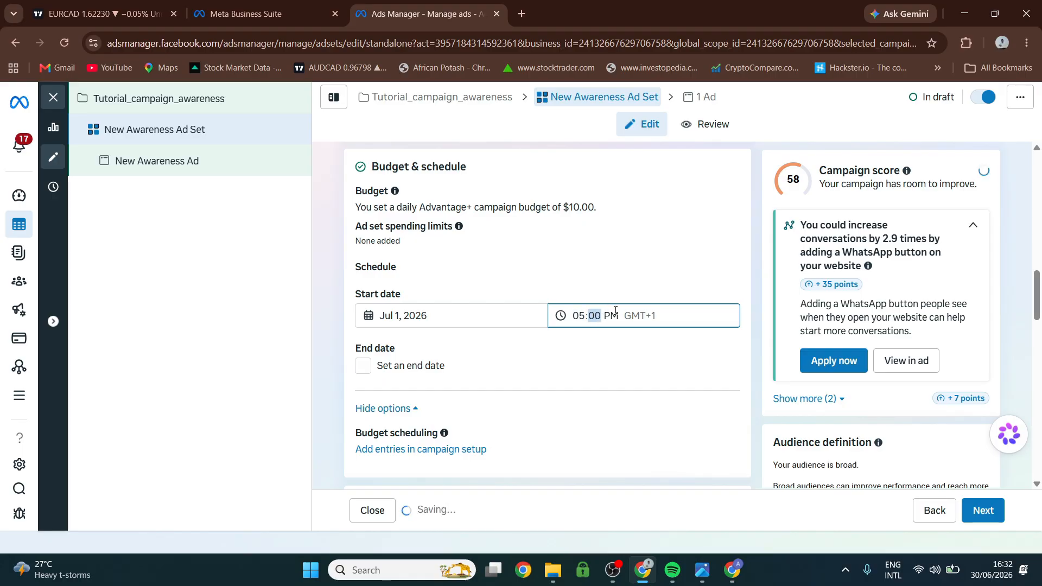
left_click(610, 316)
type("a")
left_click(594, 296)
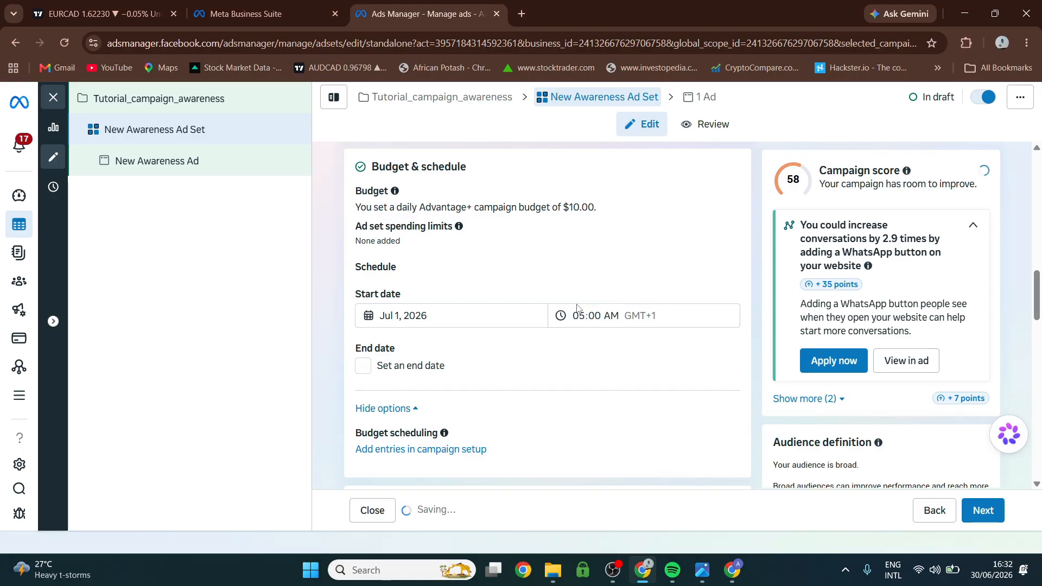
Switch from Advantage+ audience to the original audience options, choosing to further limit the reach of the ads.
scroll(500, 361, "down", 1)
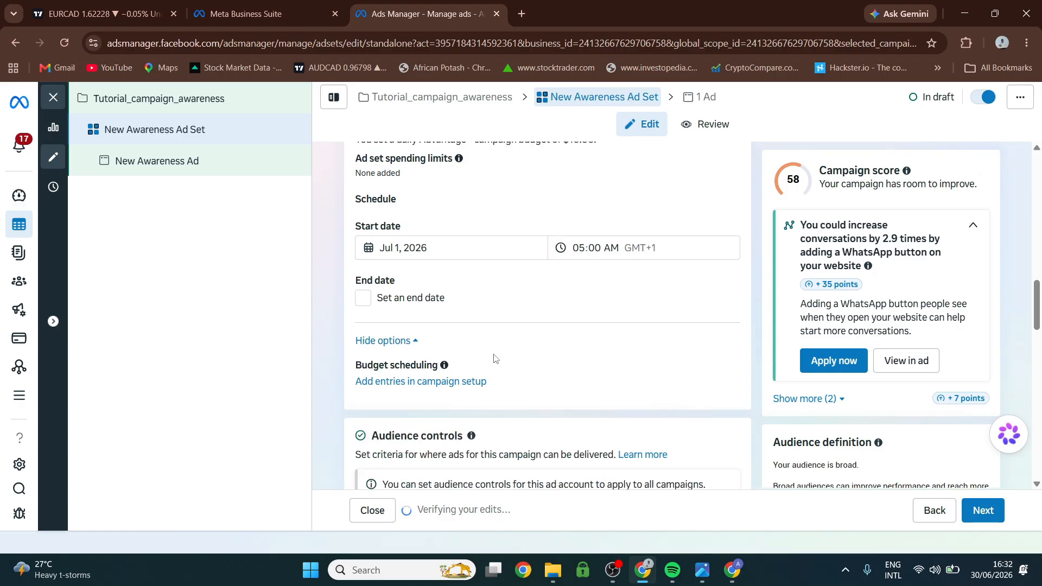
scroll(487, 362, "down", 3)
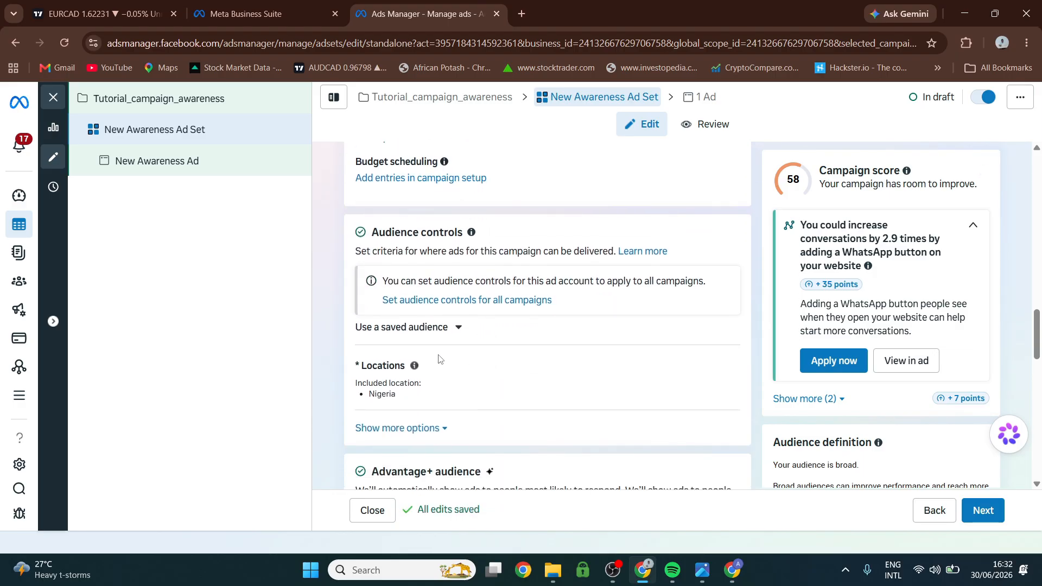
scroll(432, 354, "down", 2)
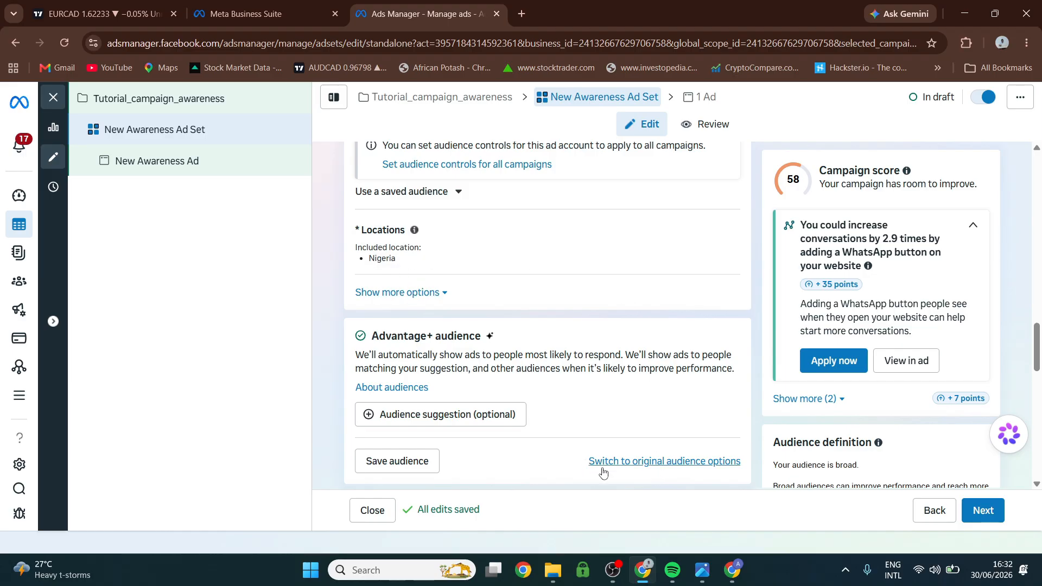
left_click(647, 465)
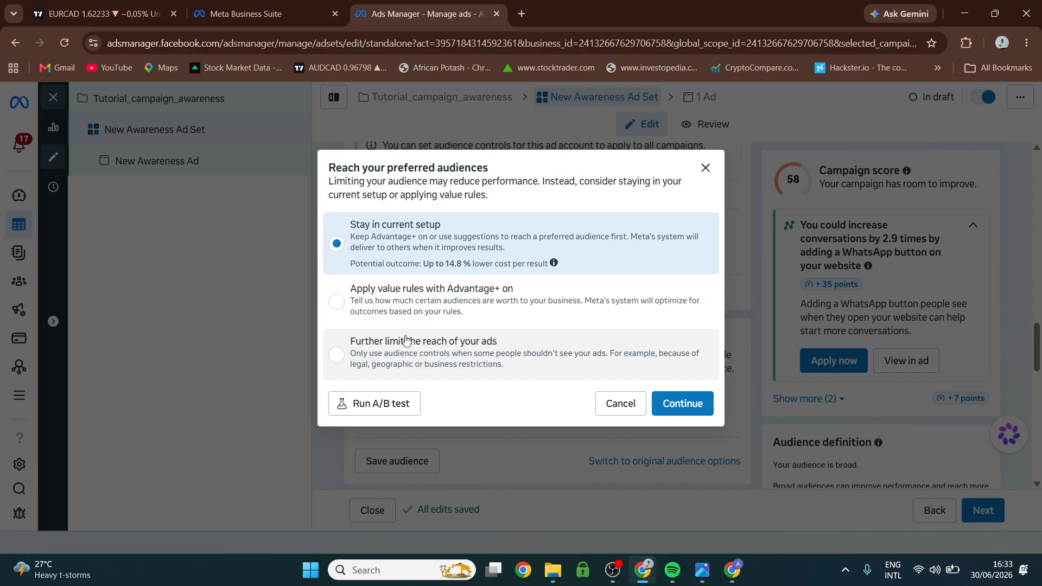
left_click(349, 355)
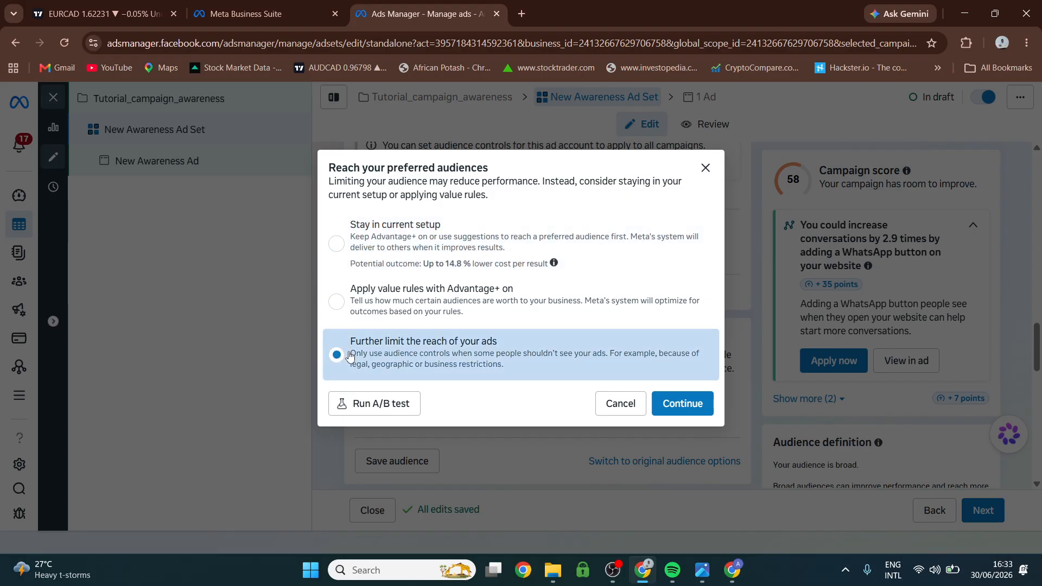
left_click(676, 408)
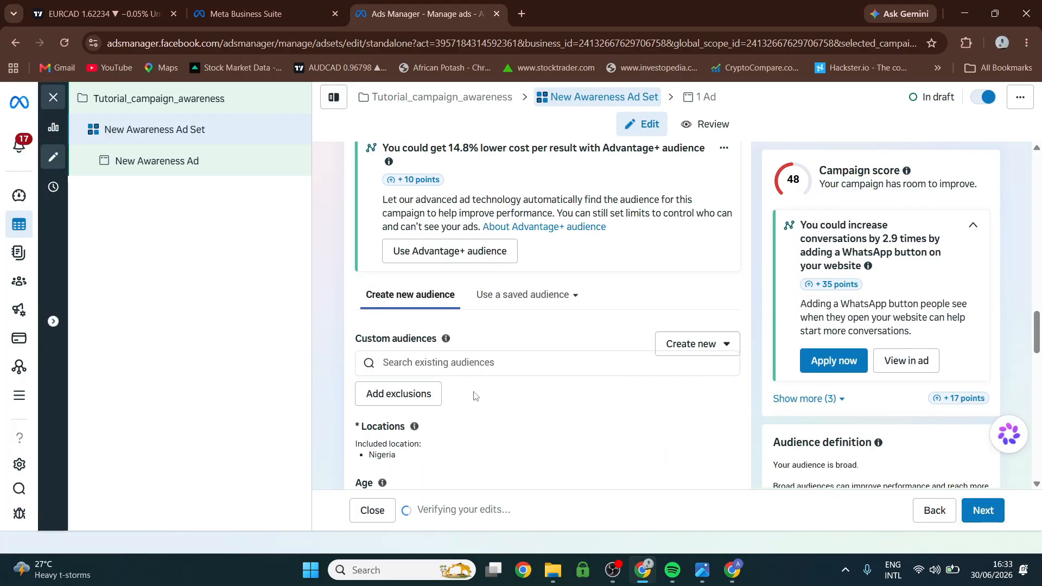
Narrow the audience location from Nigeria to the city of Lagos, Lagos State.
scroll(461, 353, "down", 3)
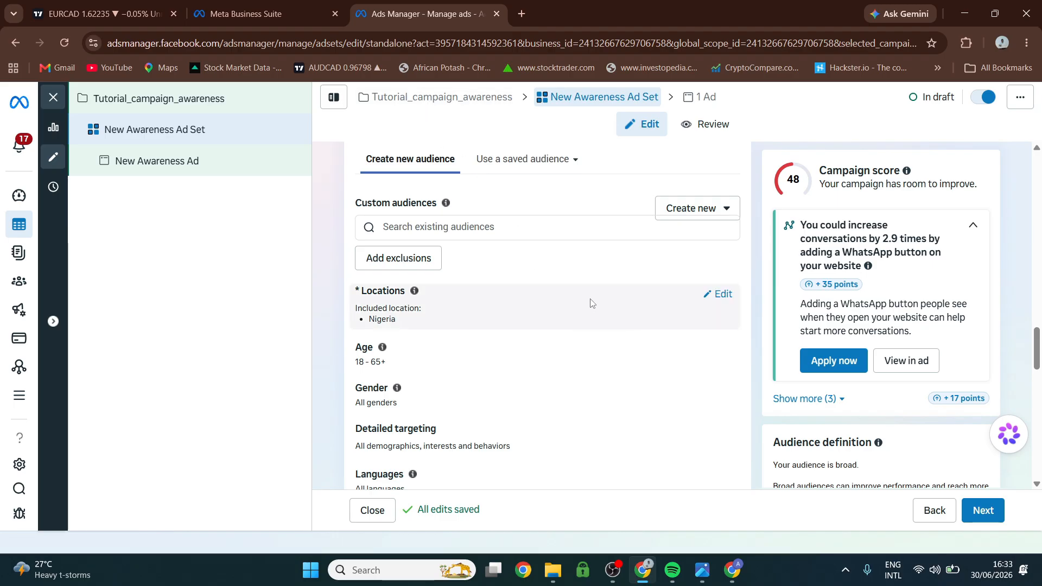
left_click(717, 295)
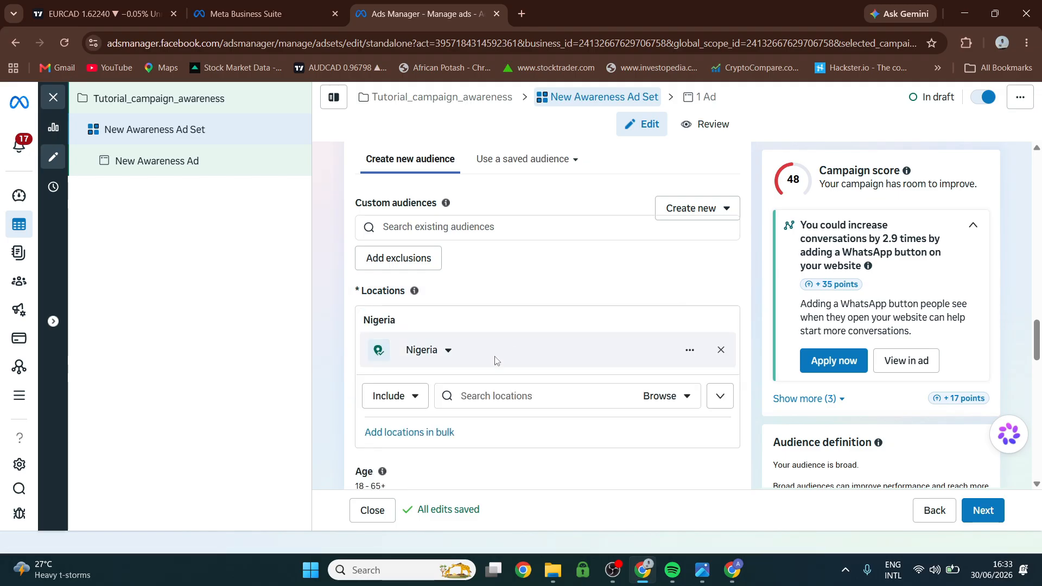
left_click(494, 397)
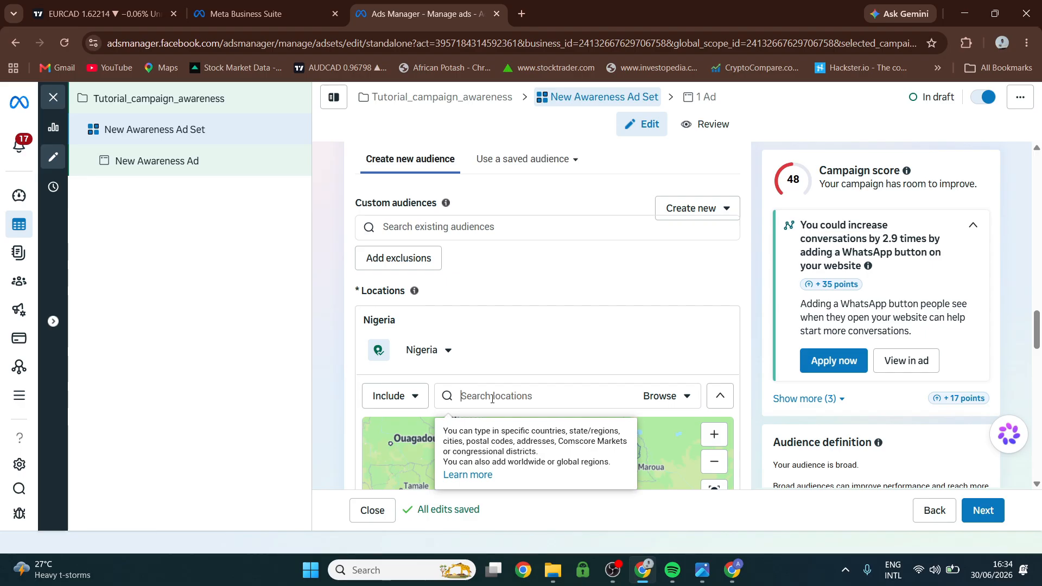
type("Lagos")
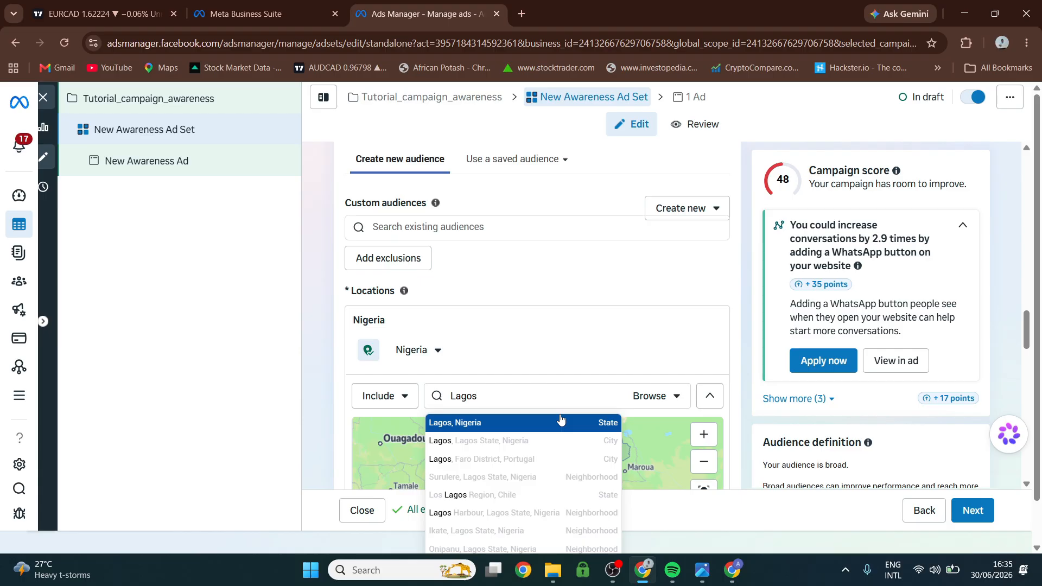
left_click(534, 443)
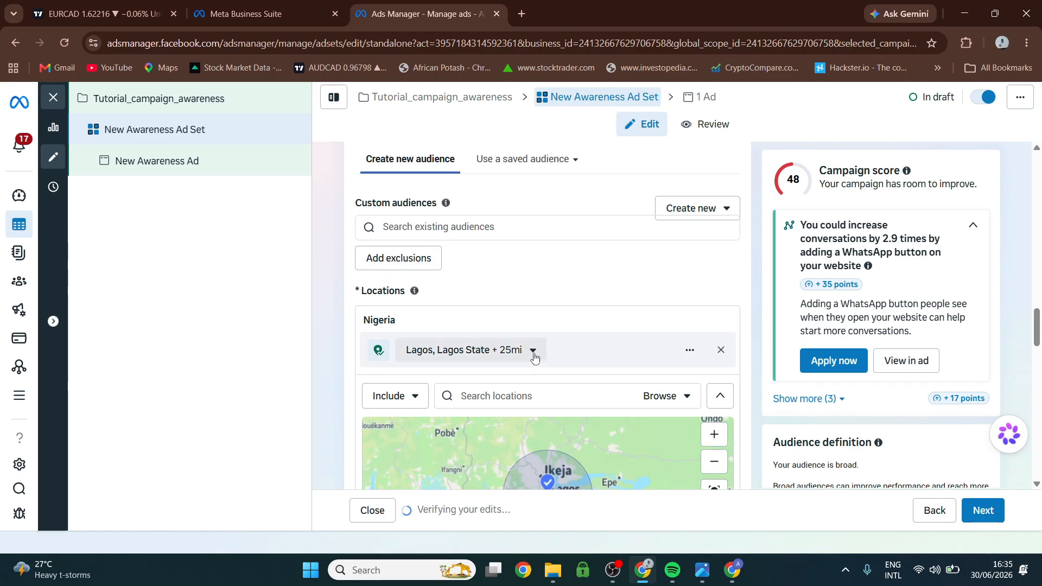
Set the radius around the Lagos location to 15 mi, keeping the Cities within radius option.
scroll(624, 353, "down", 1)
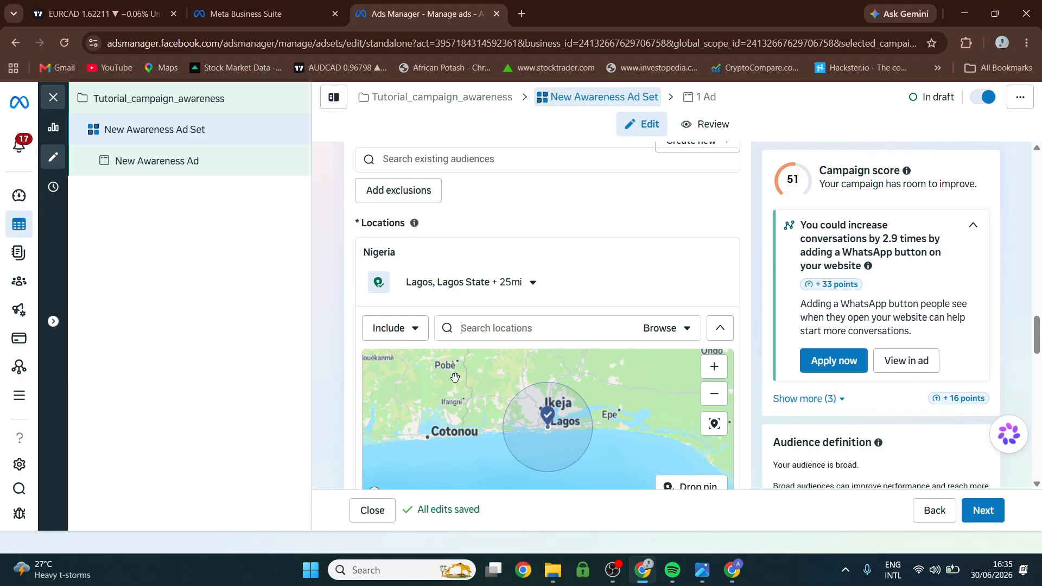
left_click(532, 282)
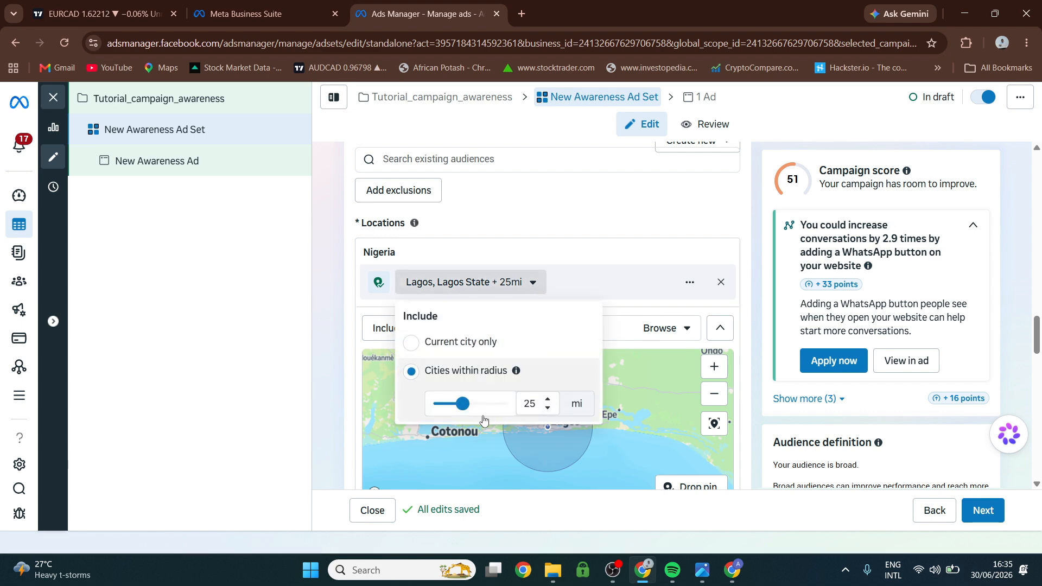
mouse_move(462, 404)
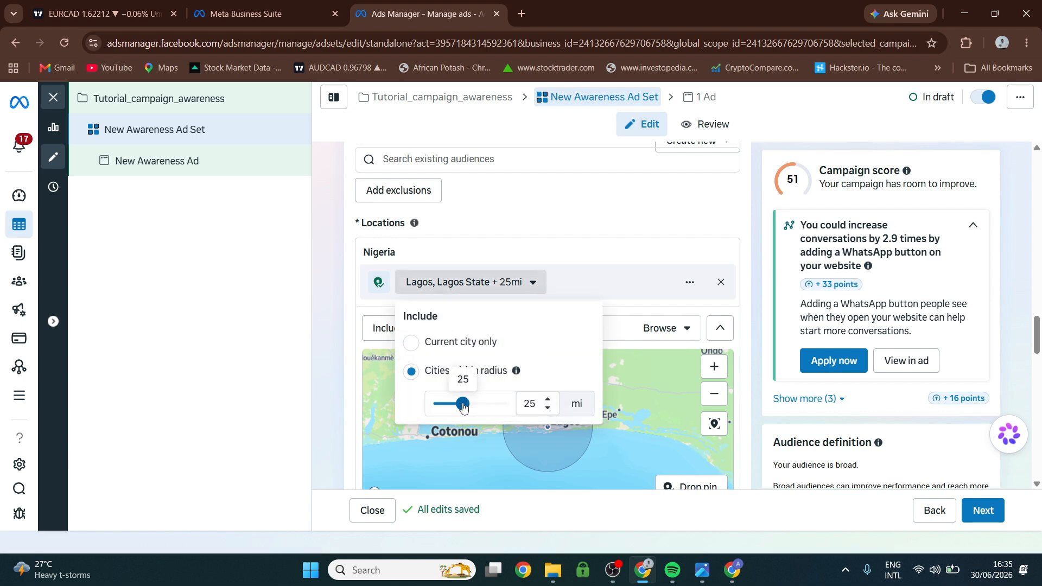
left_click_drag(462, 406, 450, 407)
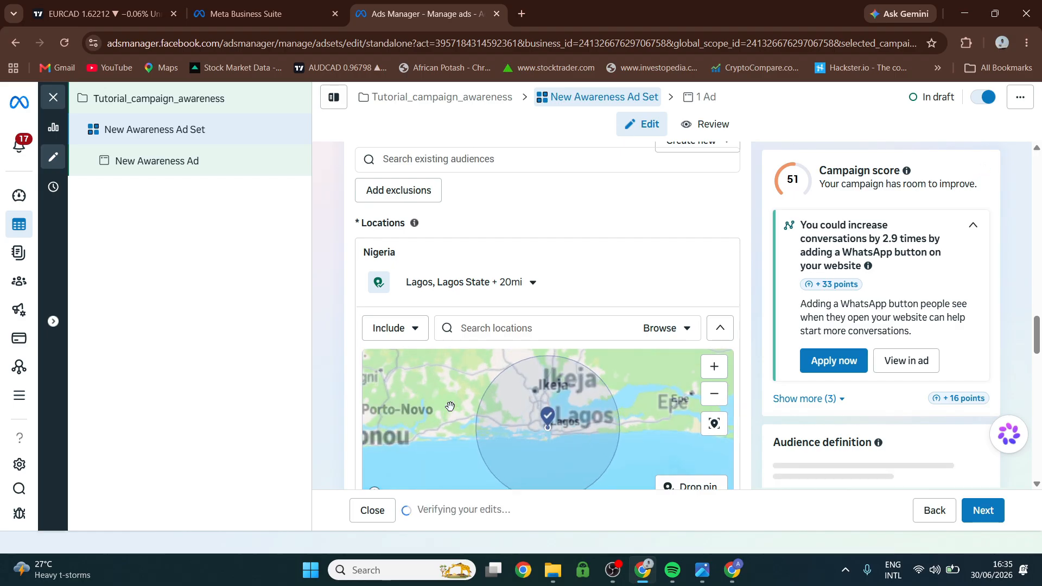
left_click(533, 283)
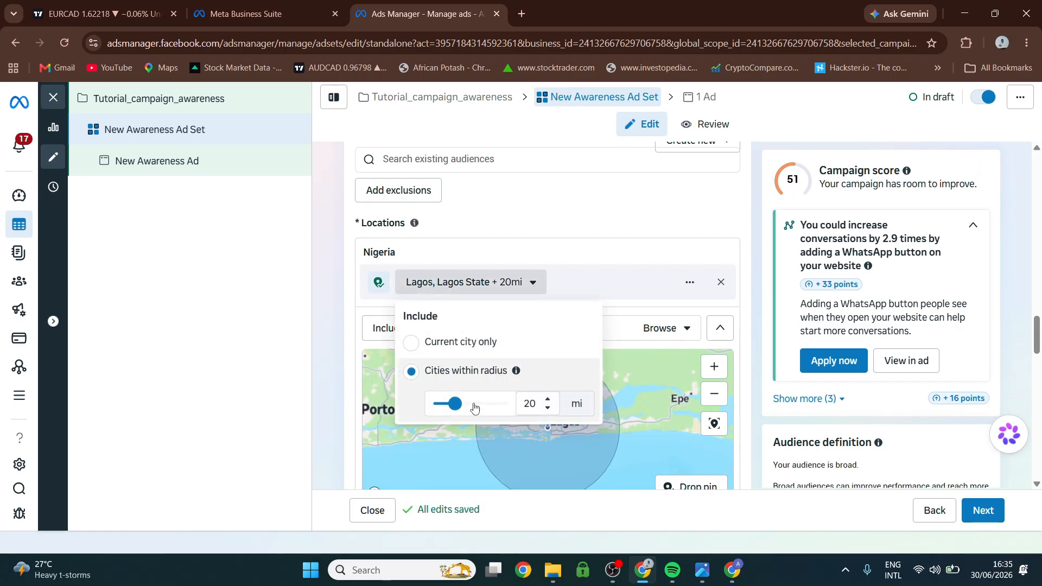
left_click_drag(455, 407, 442, 411)
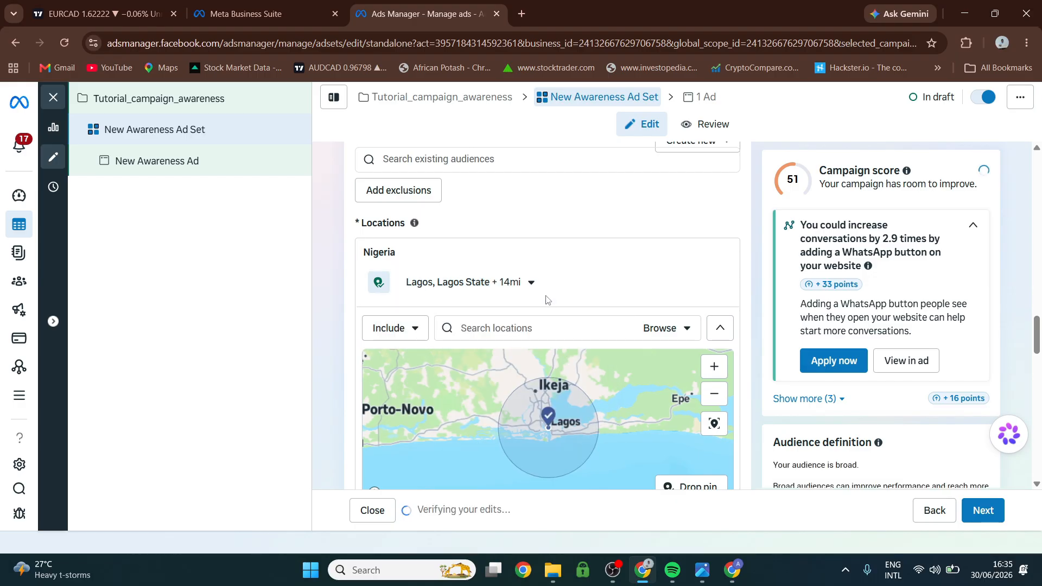
left_click(533, 282)
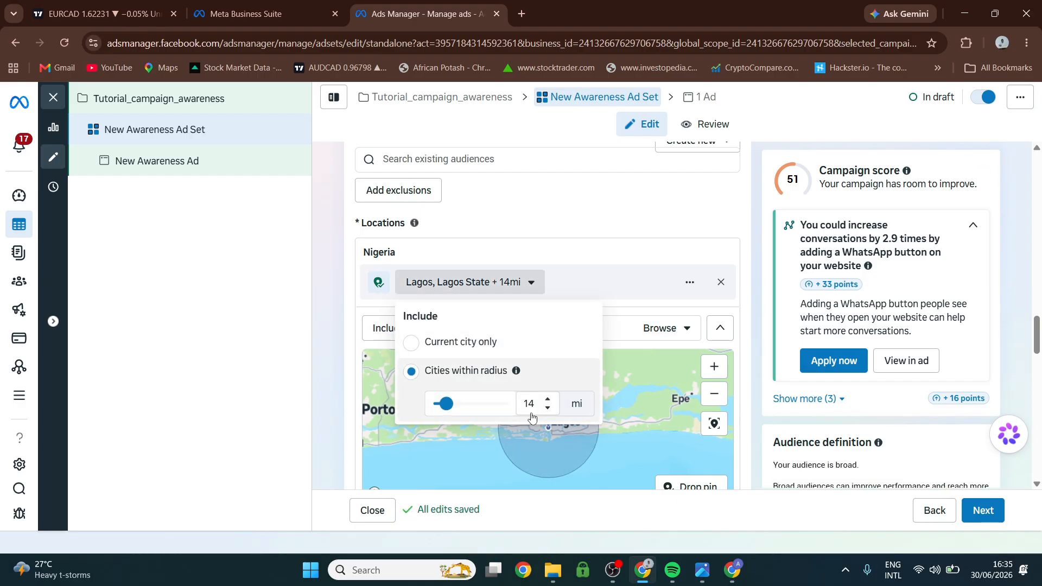
left_click(547, 402)
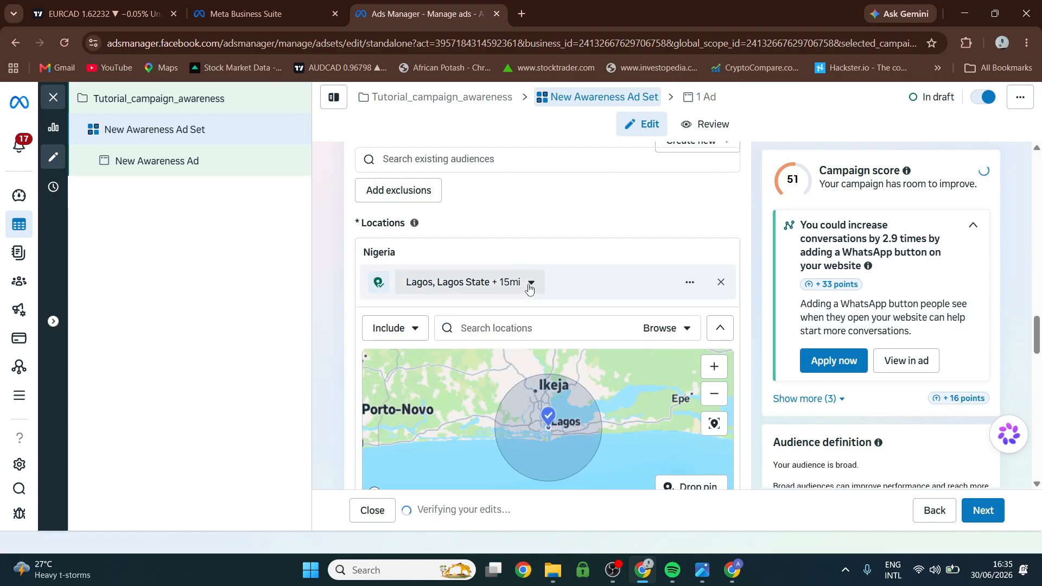
left_click(532, 282)
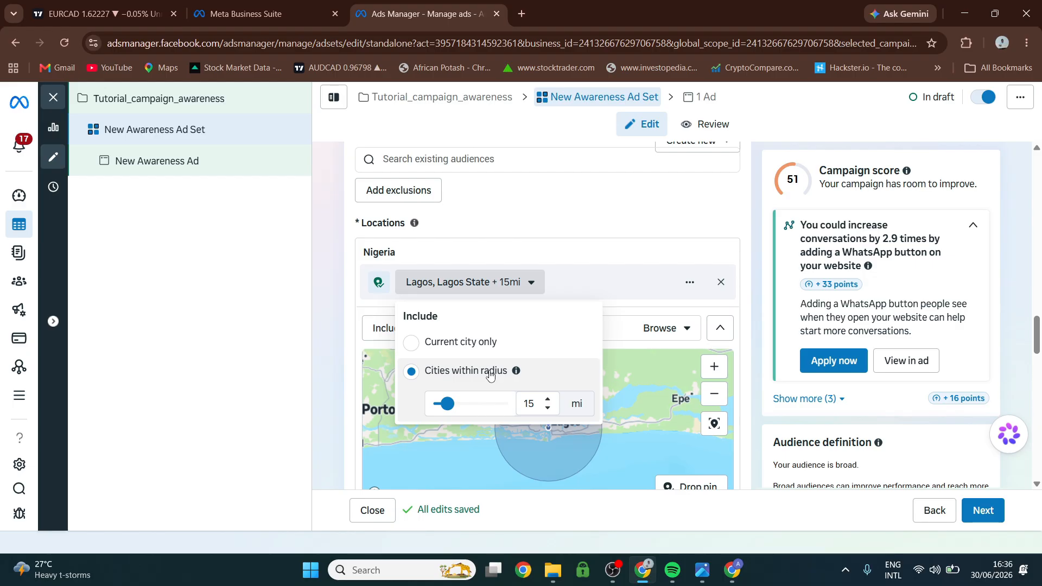
left_click(611, 301)
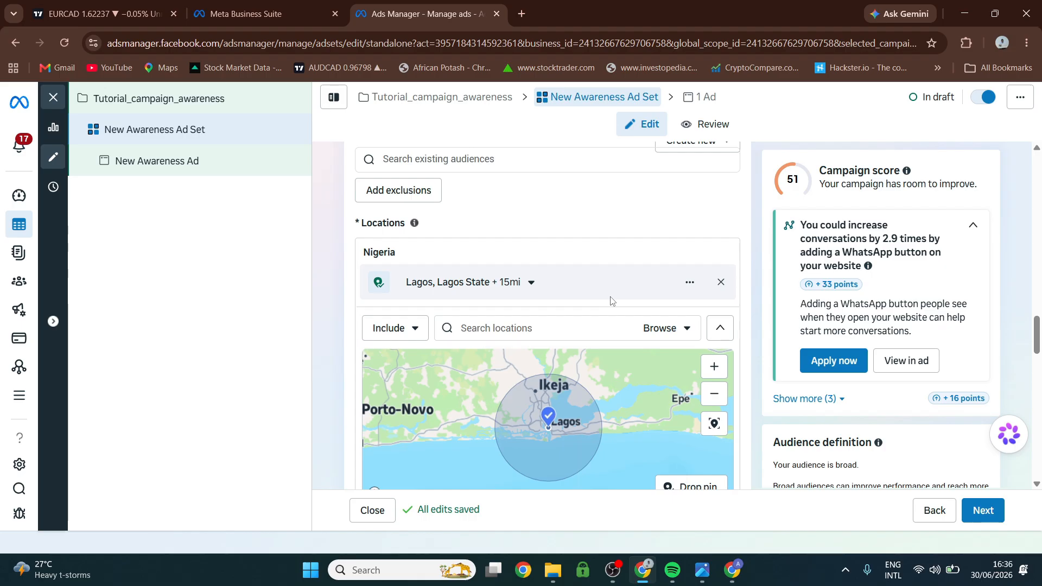
left_click(531, 287)
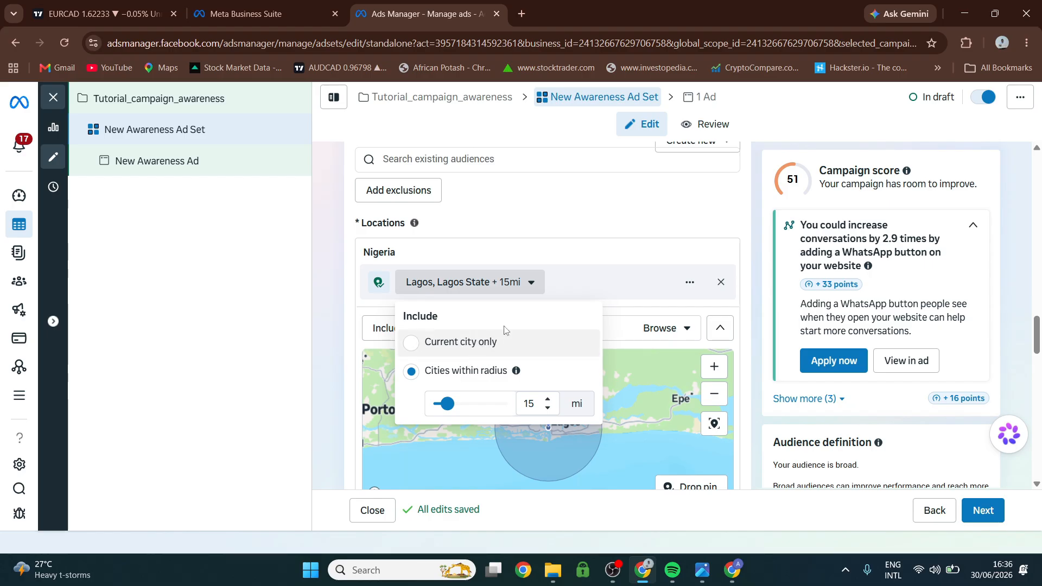
left_click(533, 254)
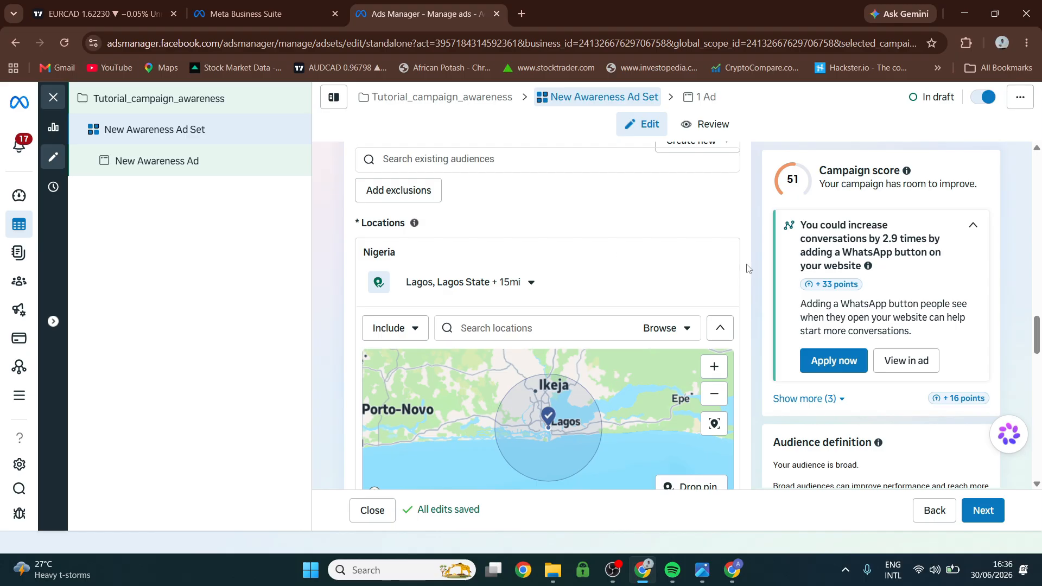
Check the estimated audience size and turn off Reach more people likely to respond to your ads.
scroll(751, 303, "down", 1)
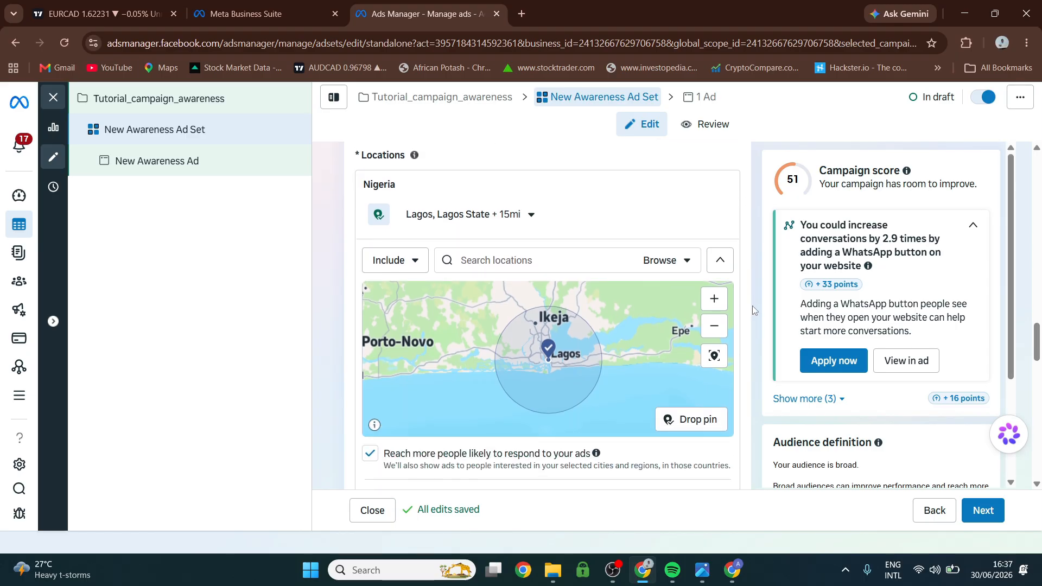
scroll(752, 307, "down", 1)
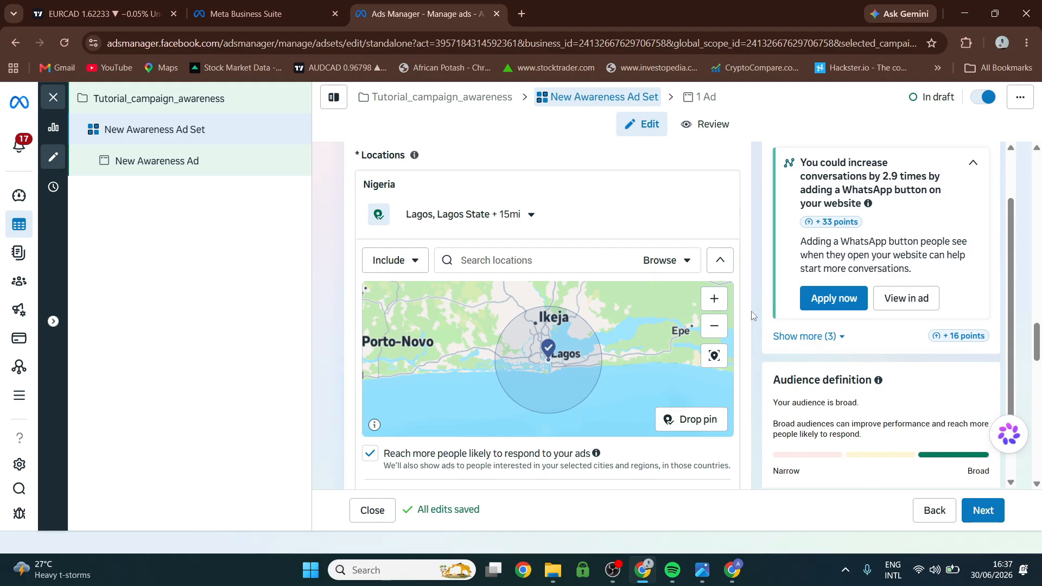
scroll(750, 320, "down", 1)
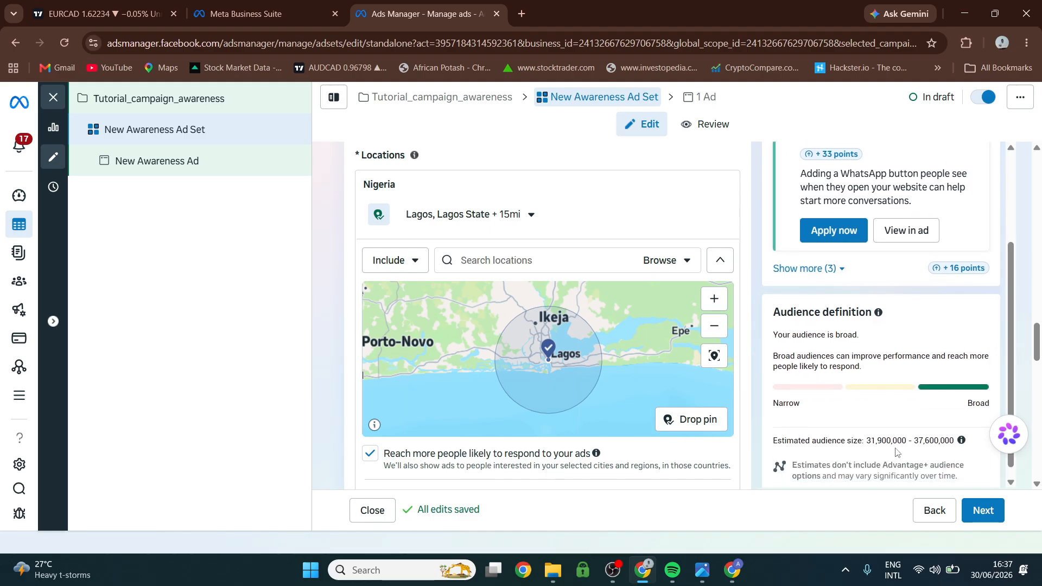
scroll(896, 453, "up", 1)
scroll(850, 457, "up", 1)
scroll(850, 453, "down", 2)
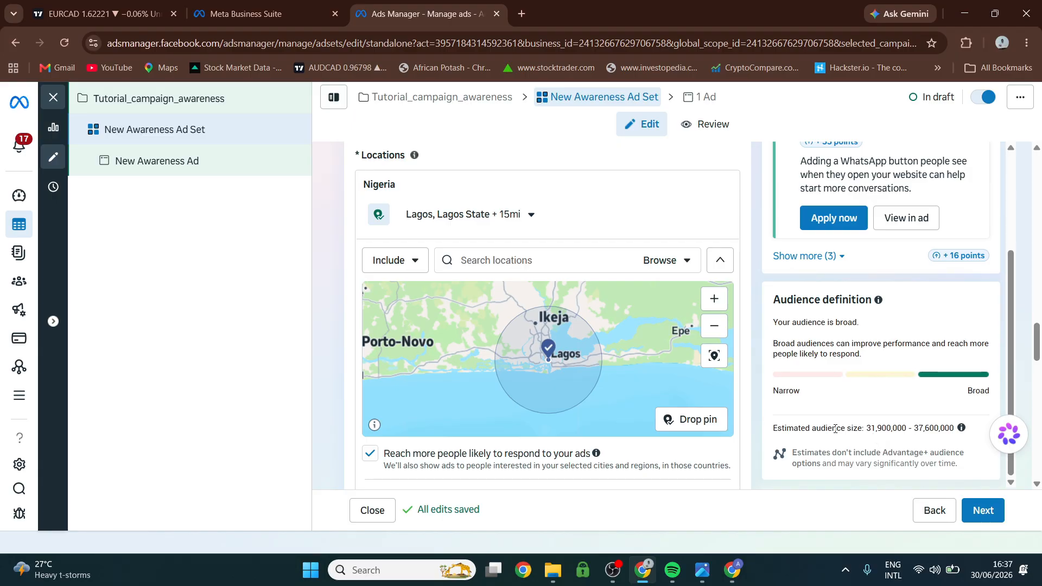
scroll(828, 452, "down", 3)
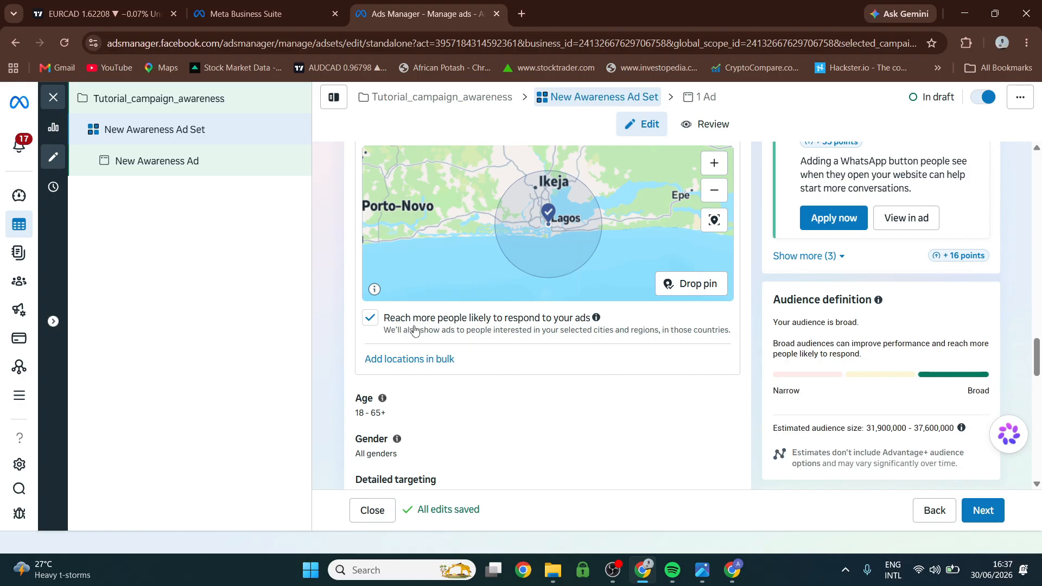
left_click(370, 324)
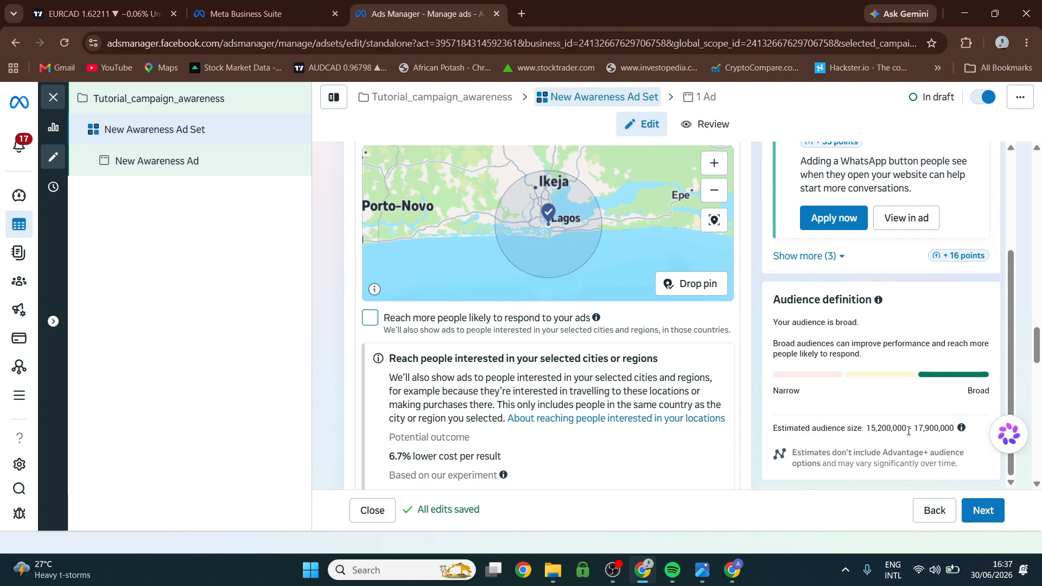
Set the audience age range from 25 to 45.
scroll(477, 400, "down", 3)
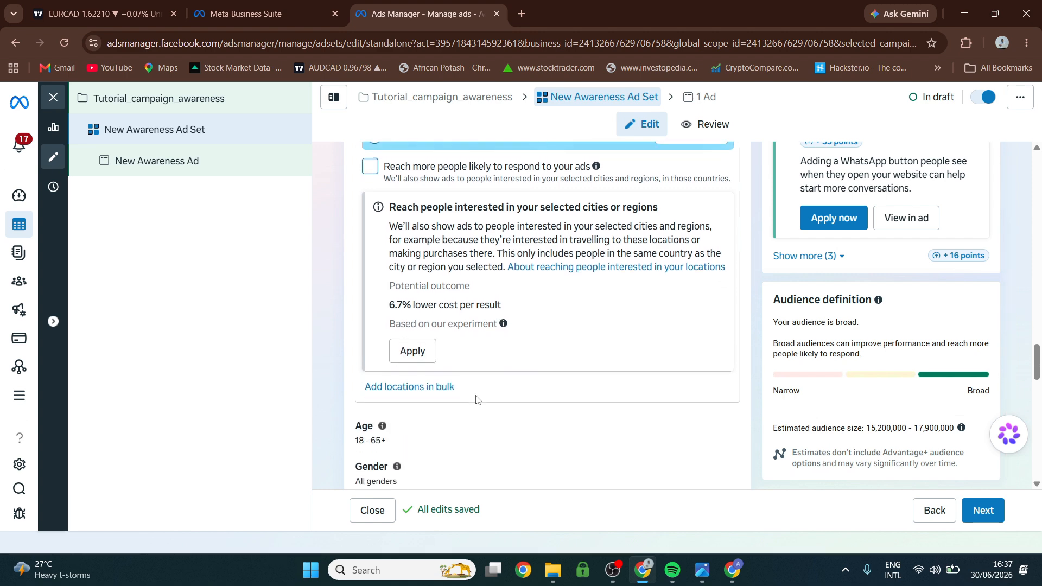
scroll(477, 400, "down", 3)
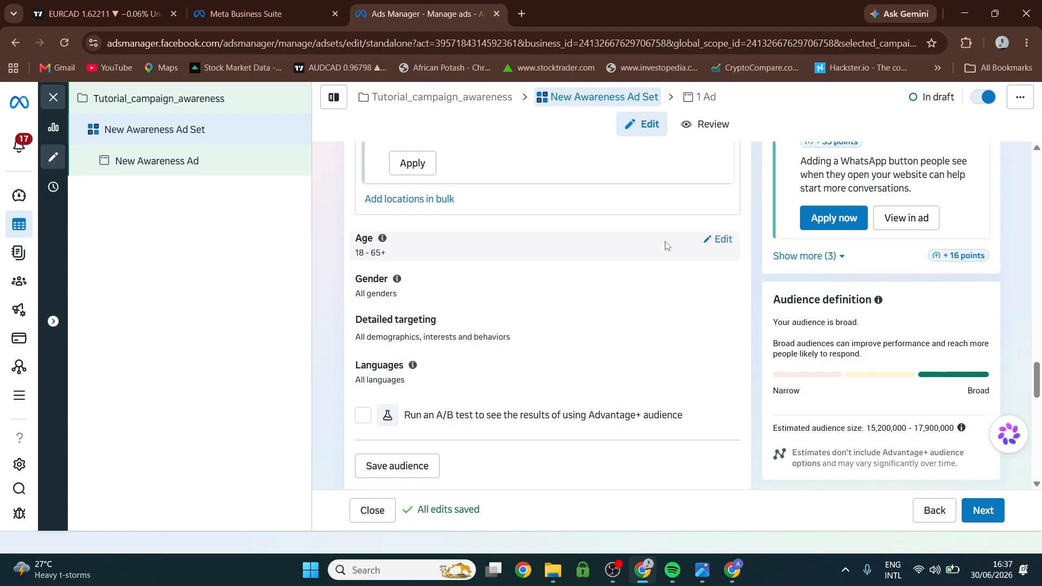
left_click(720, 240)
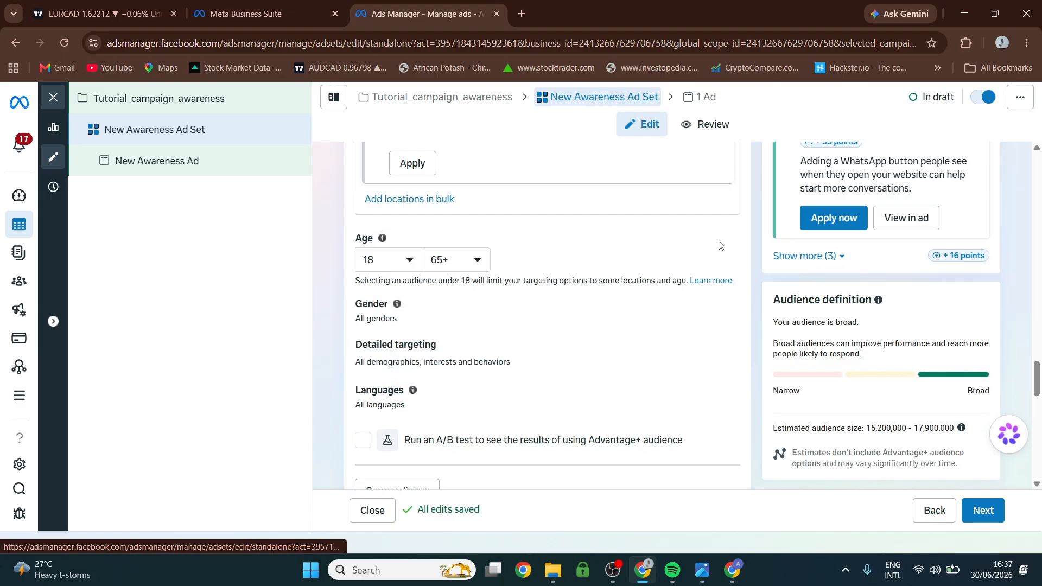
left_click(411, 260)
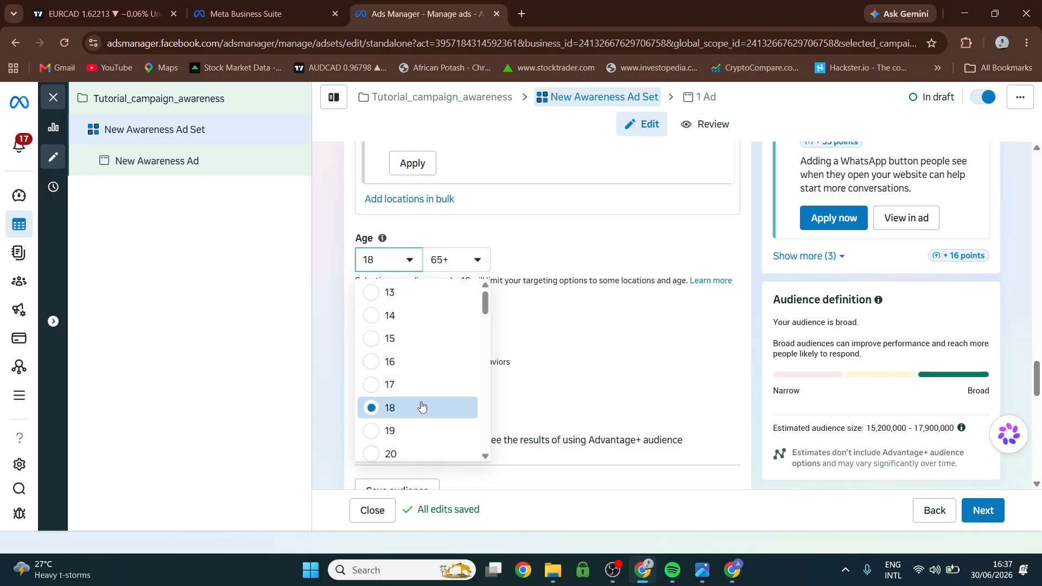
scroll(422, 407, "down", 3)
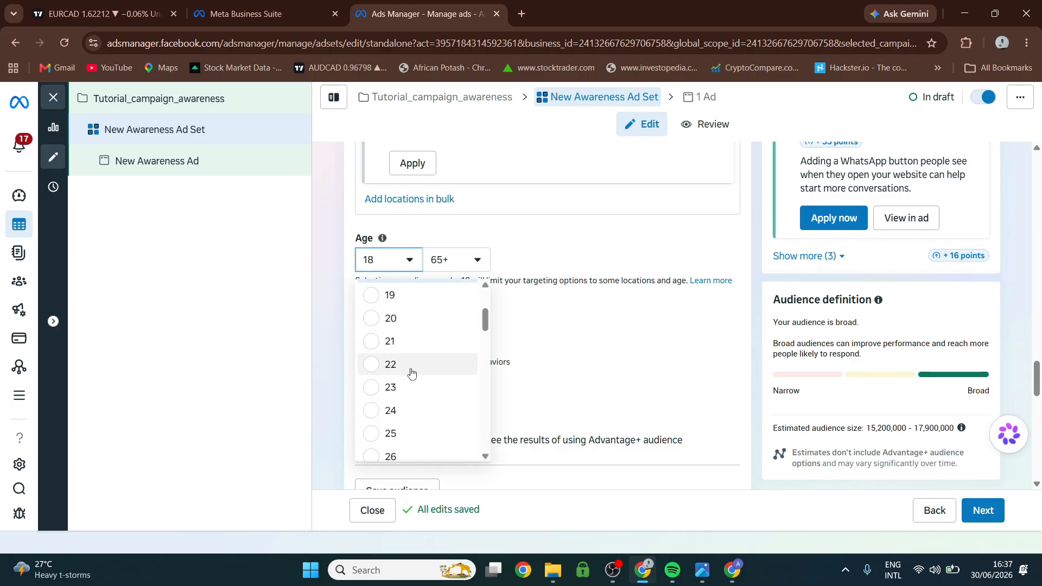
left_click(406, 434)
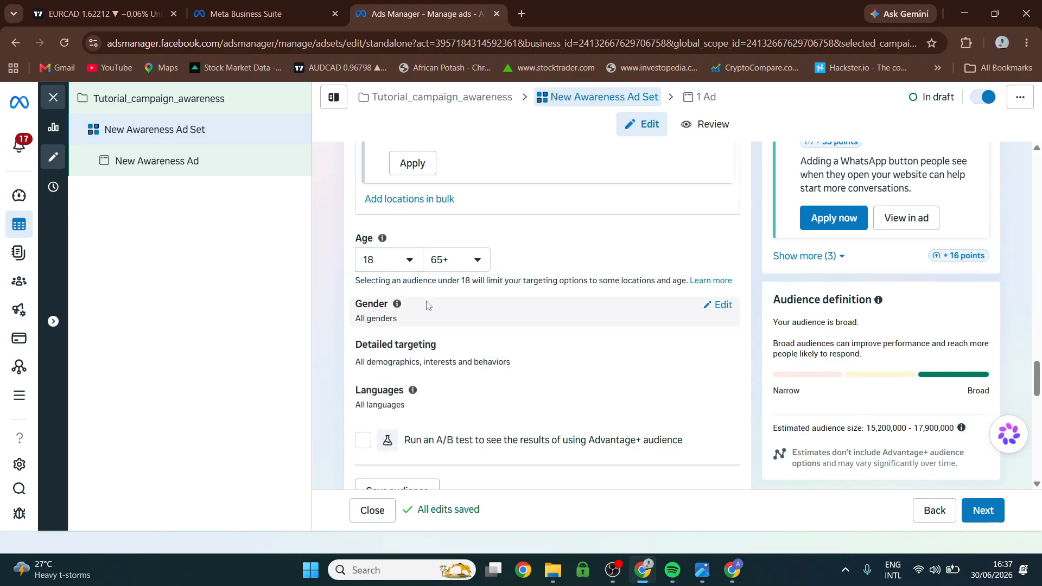
left_click(475, 261)
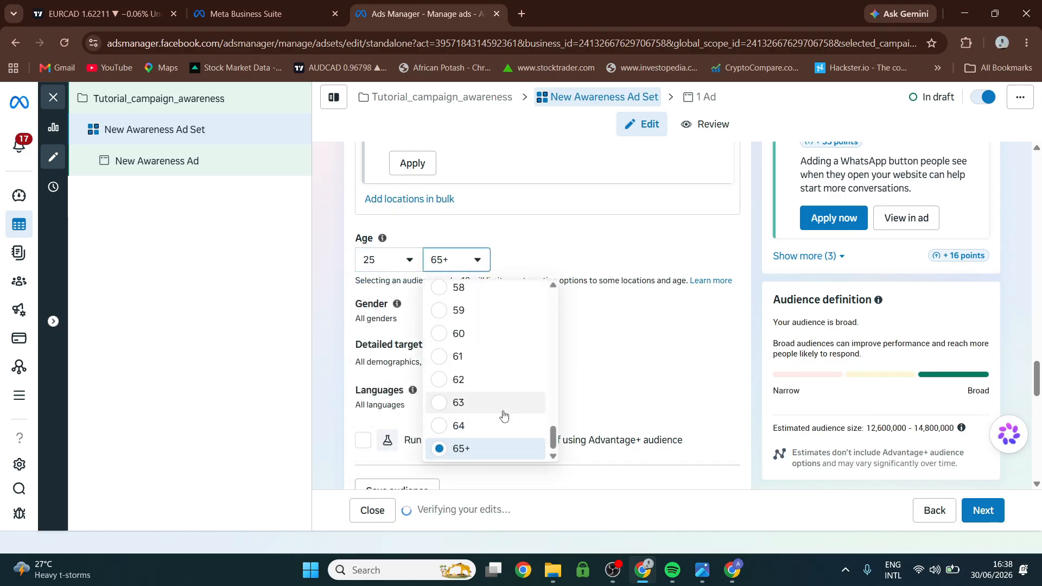
scroll(500, 413, "up", 6)
scroll(504, 406, "up", 1)
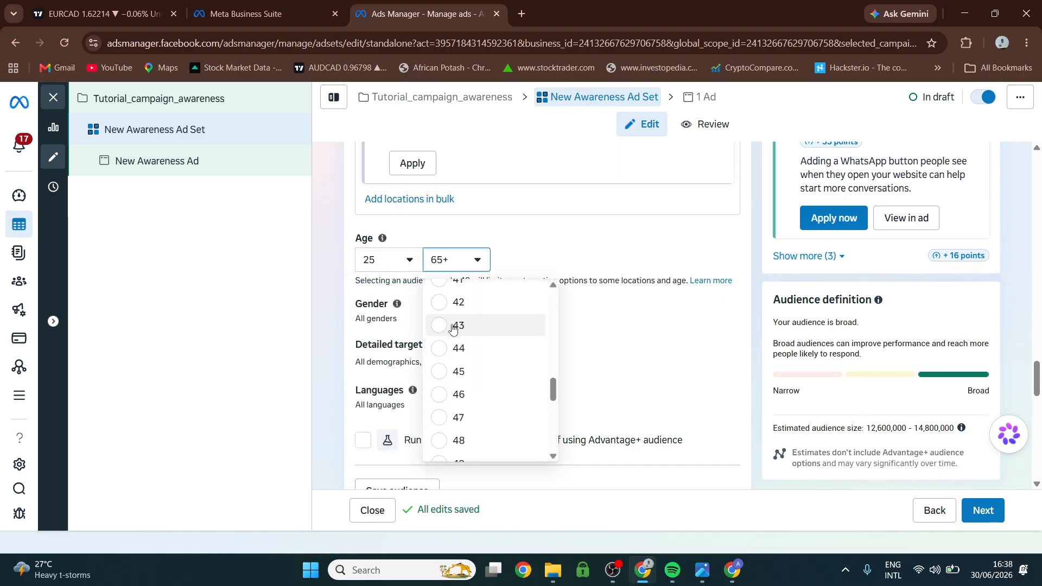
left_click(464, 371)
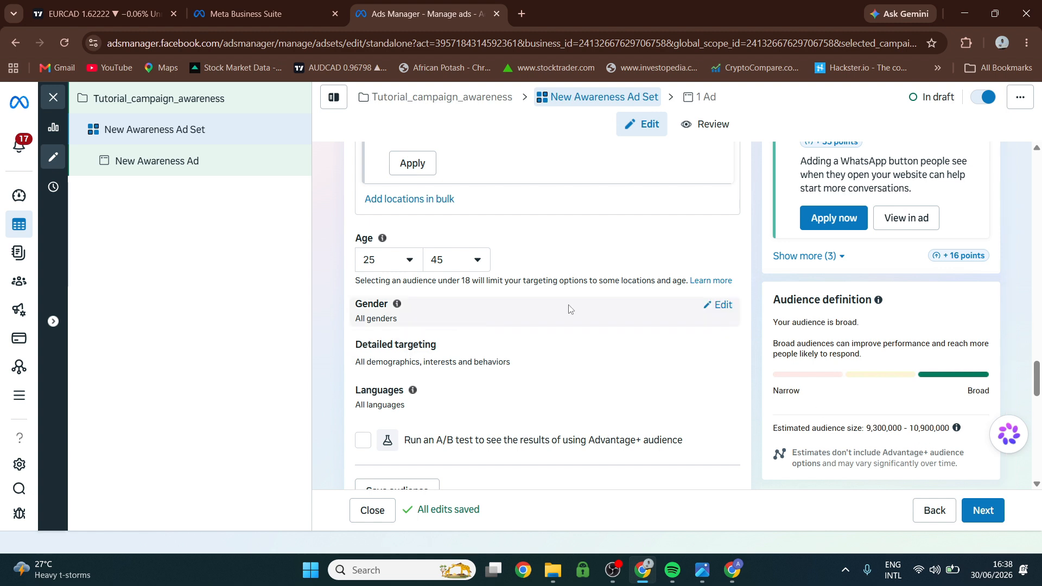
Restrict the audience gender to Women and open the language targeting for editing.
left_click(720, 305)
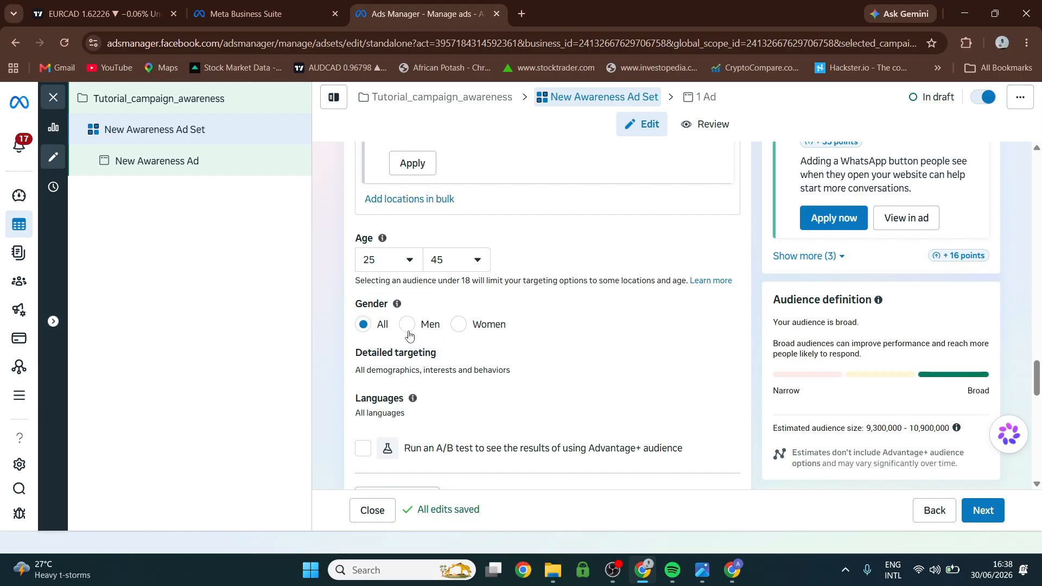
left_click(460, 328)
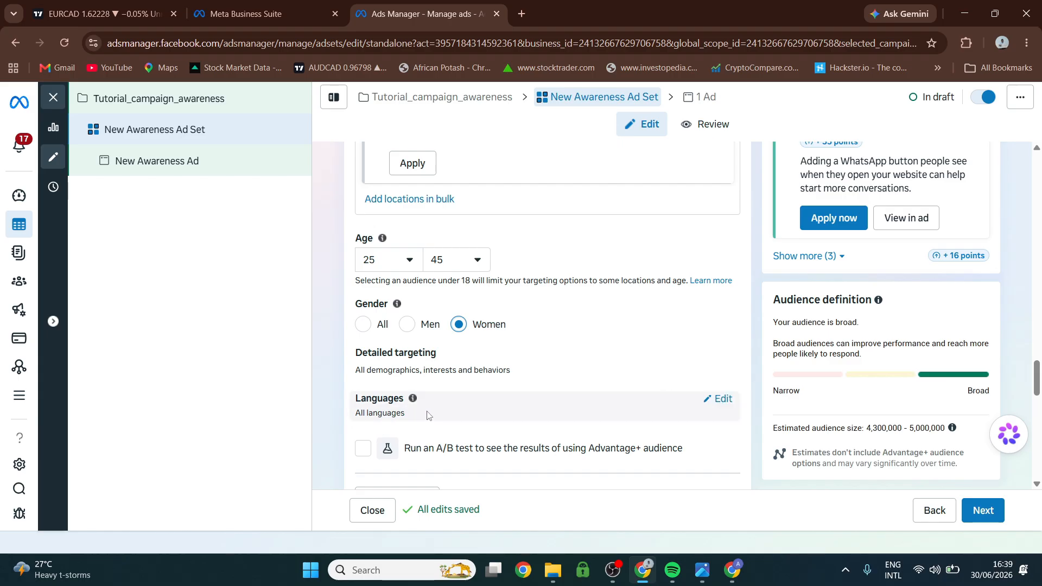
left_click(719, 399)
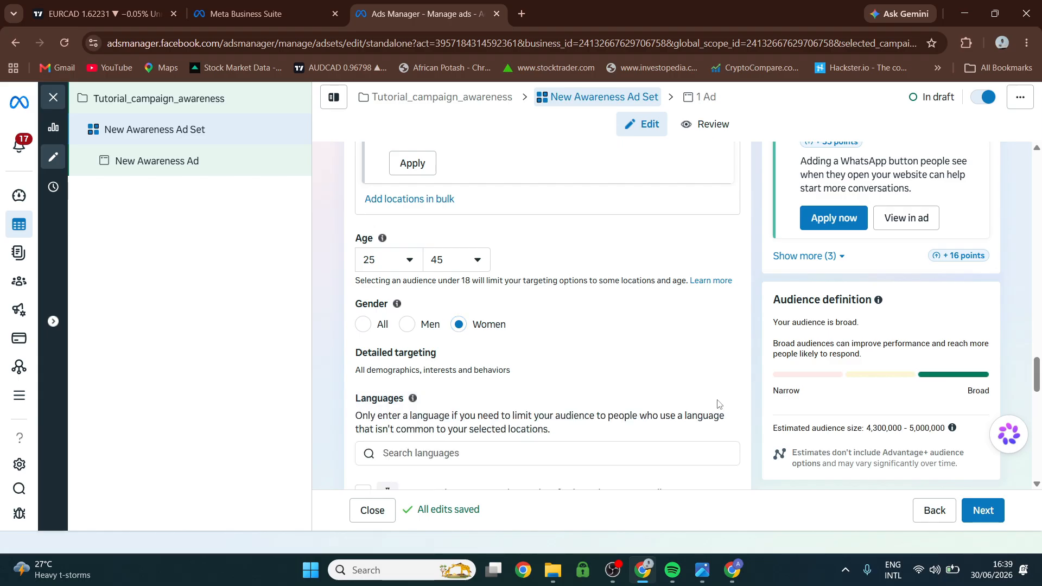
scroll(667, 402, "down", 1)
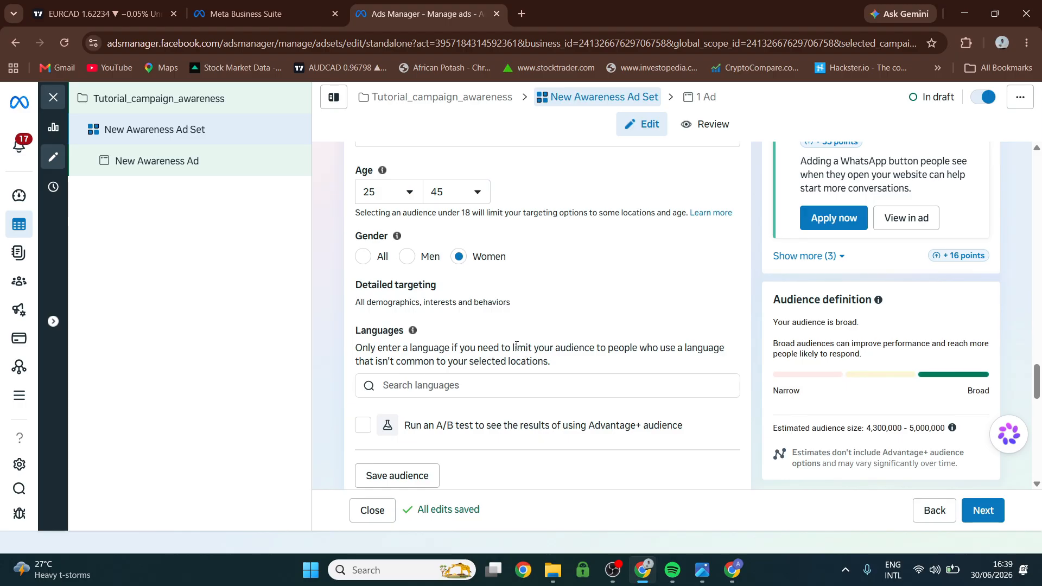
left_click(391, 384)
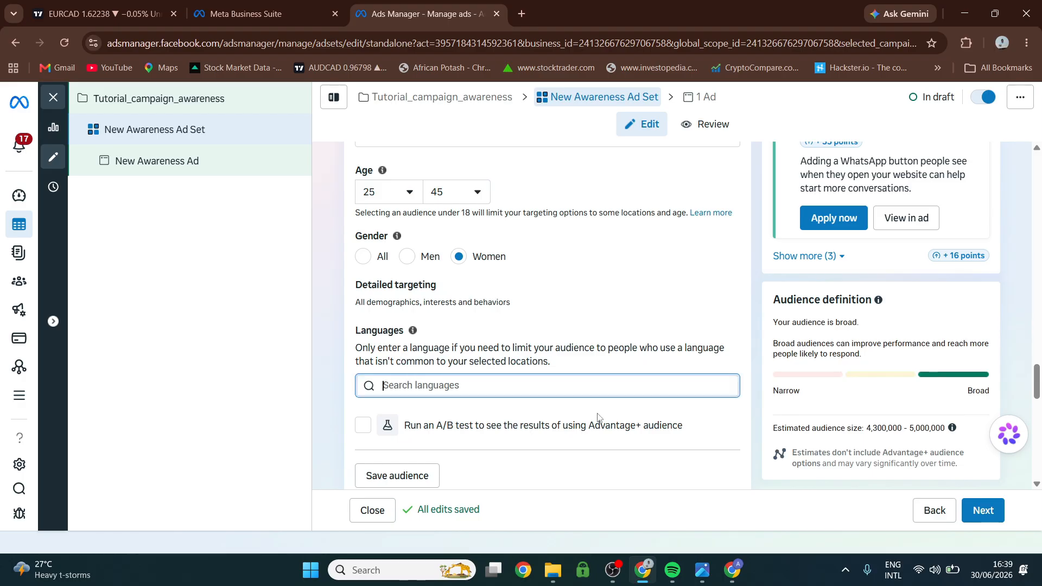
Continue to the ad-level settings of New Awareness Ad and select its ad name text.
left_click(983, 511)
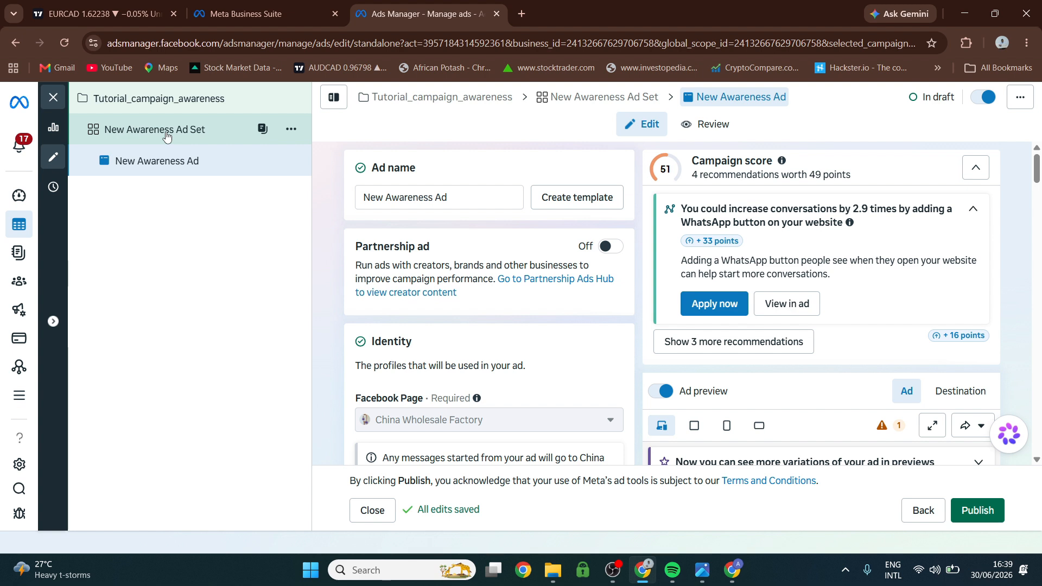
left_click_drag(429, 199, 360, 199)
left_click(448, 200)
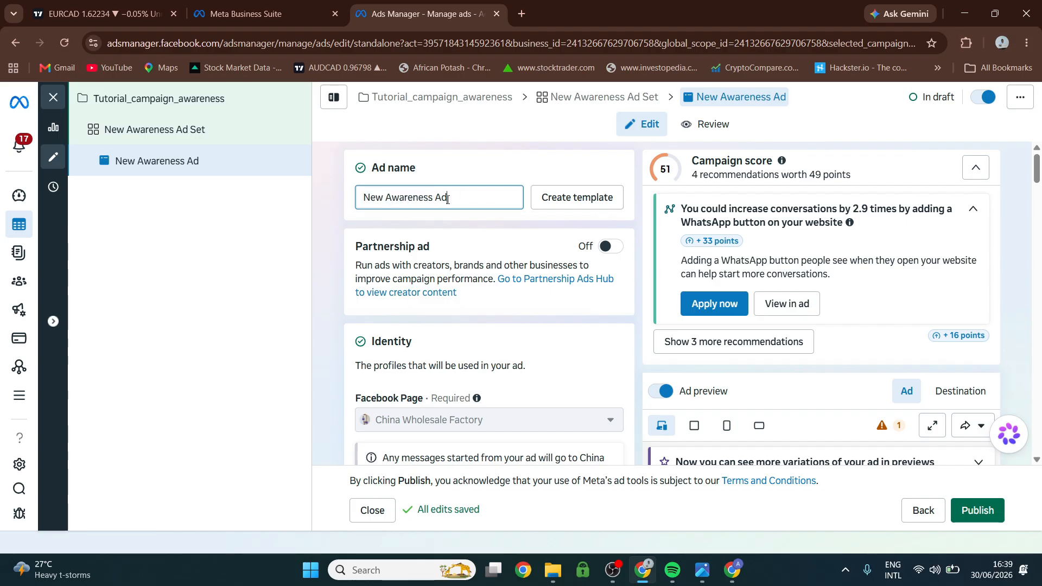
left_click_drag(448, 200, 330, 205)
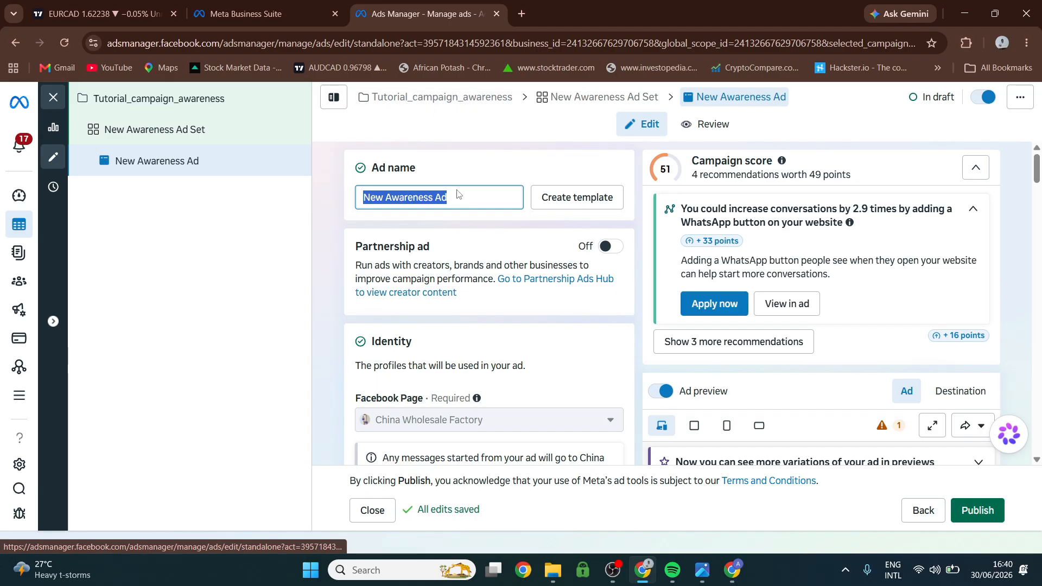
Change the ad setup from Create ad to Use existing post.
scroll(478, 228, "down", 1)
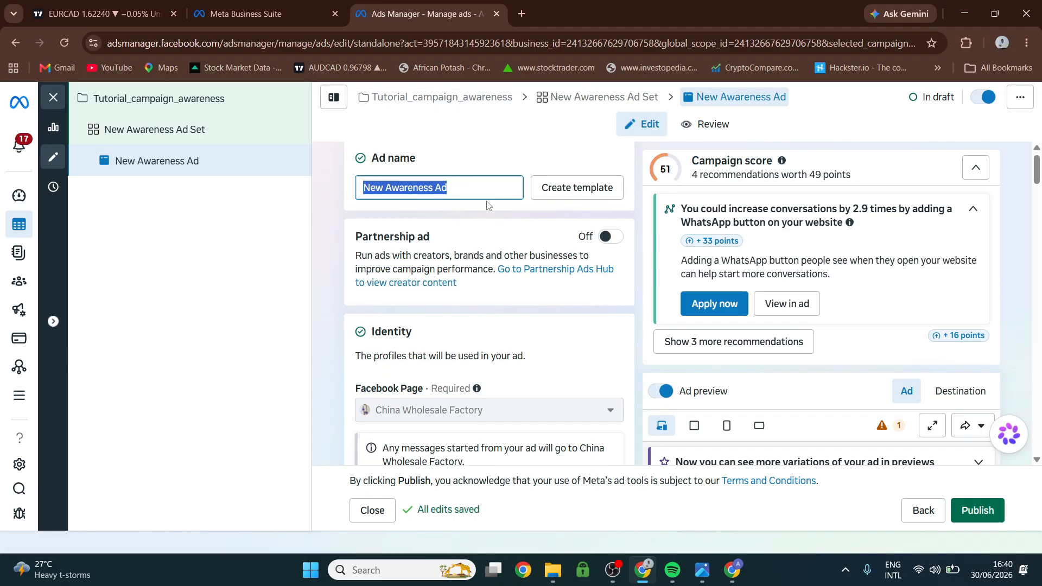
scroll(496, 239, "down", 1)
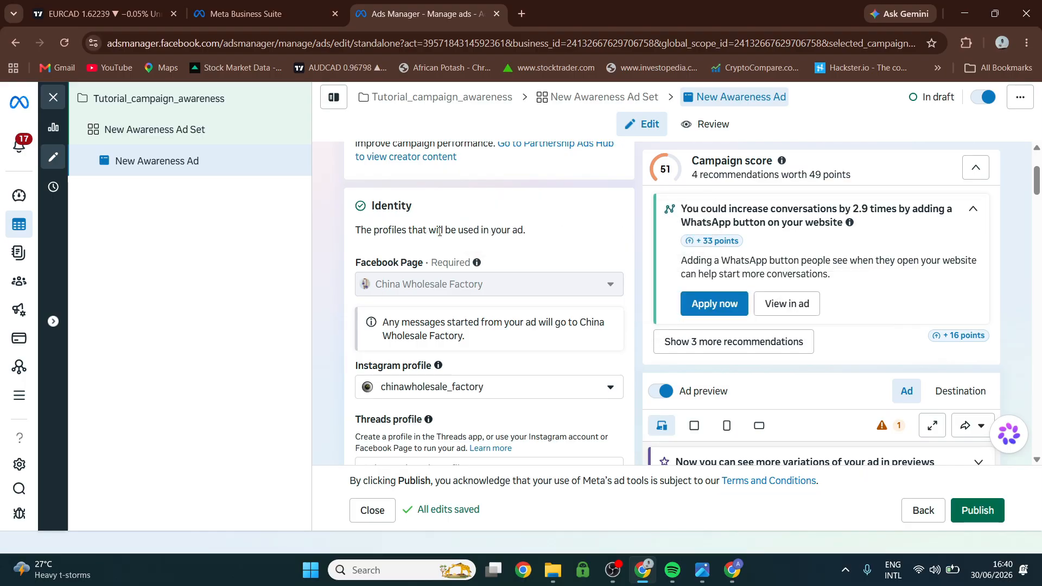
scroll(456, 250, "down", 1)
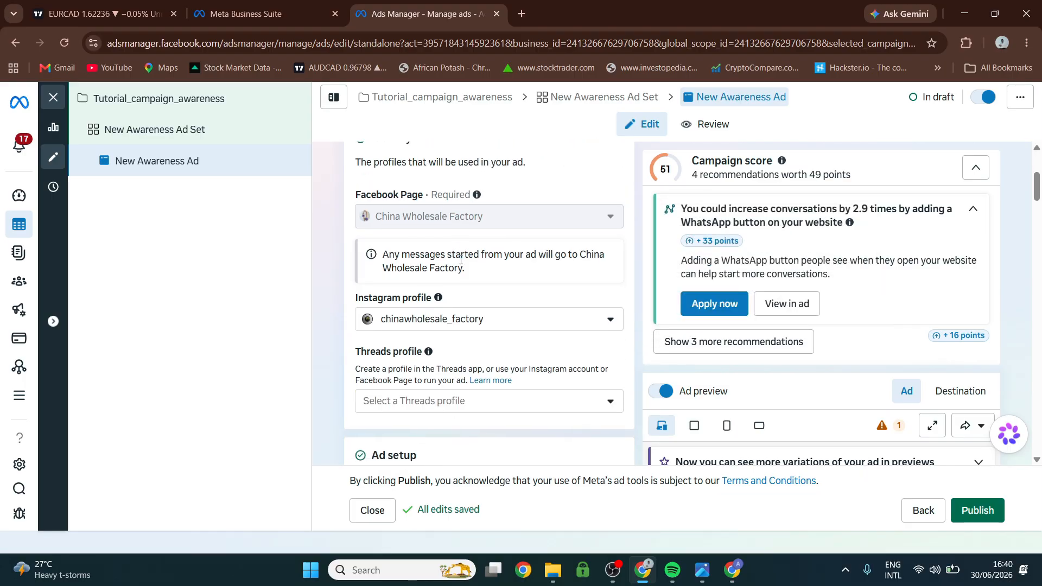
scroll(461, 259, "down", 4)
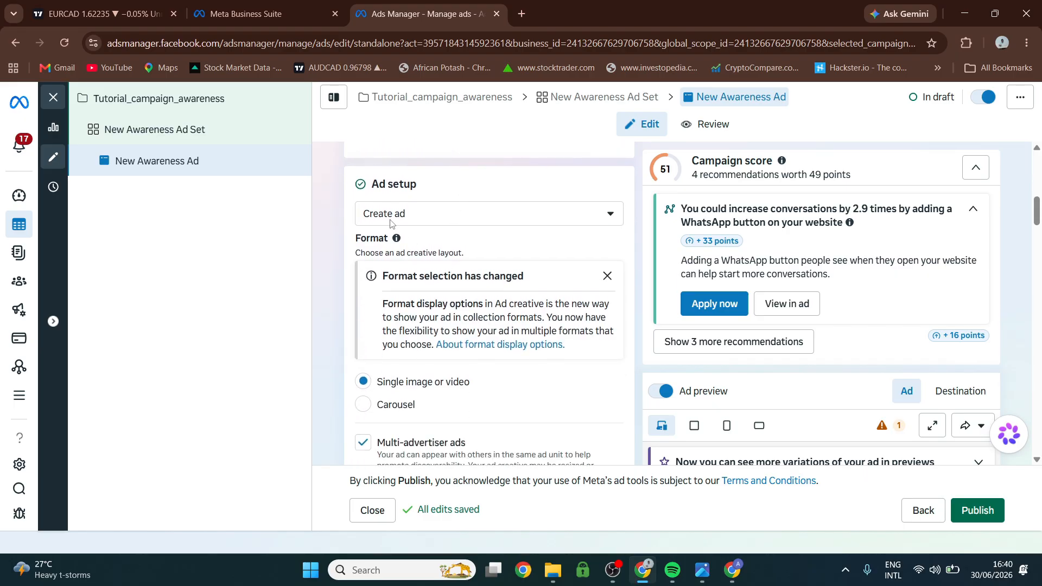
left_click(443, 217)
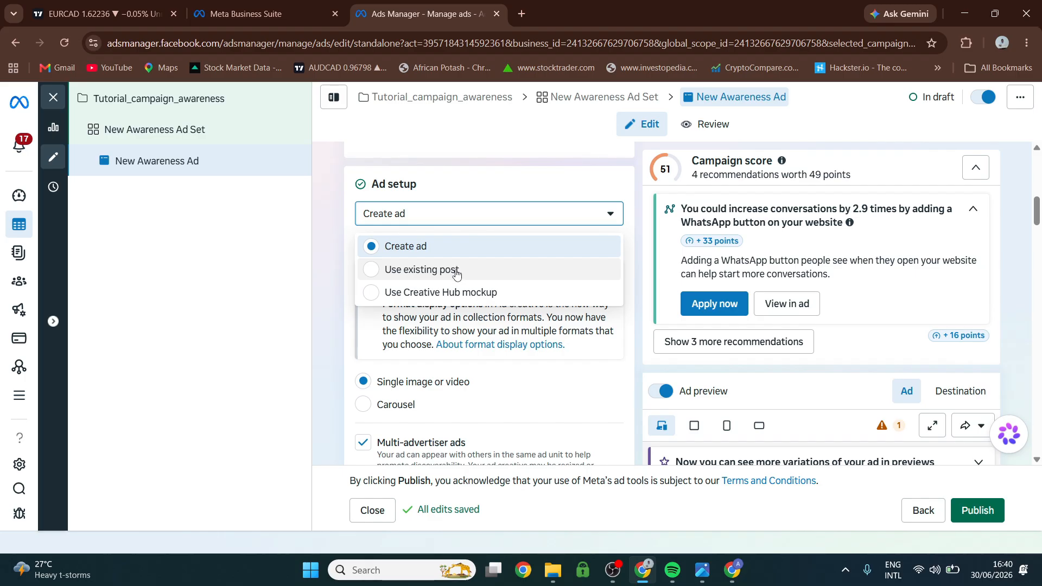
left_click(442, 269)
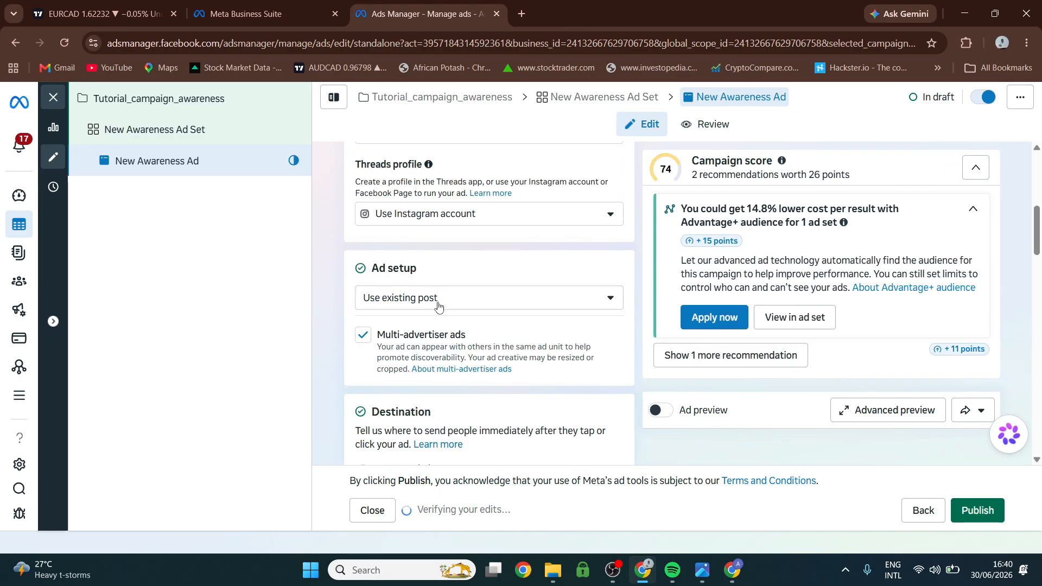
Examine the ad's Destination settings, including the website URL, the mobile app choices and the browser add-ons.
scroll(438, 307, "down", 1)
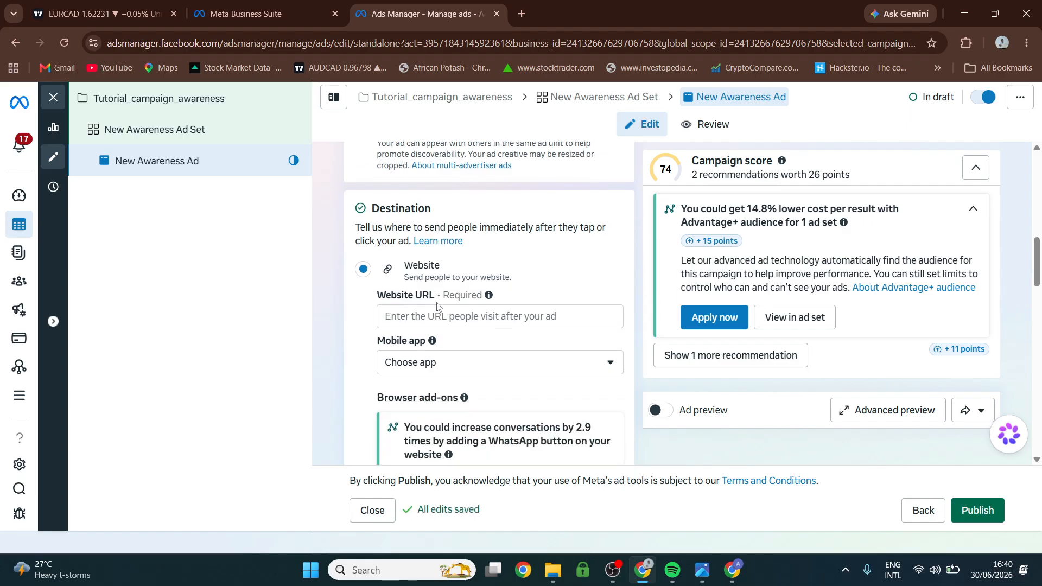
scroll(419, 294, "down", 1)
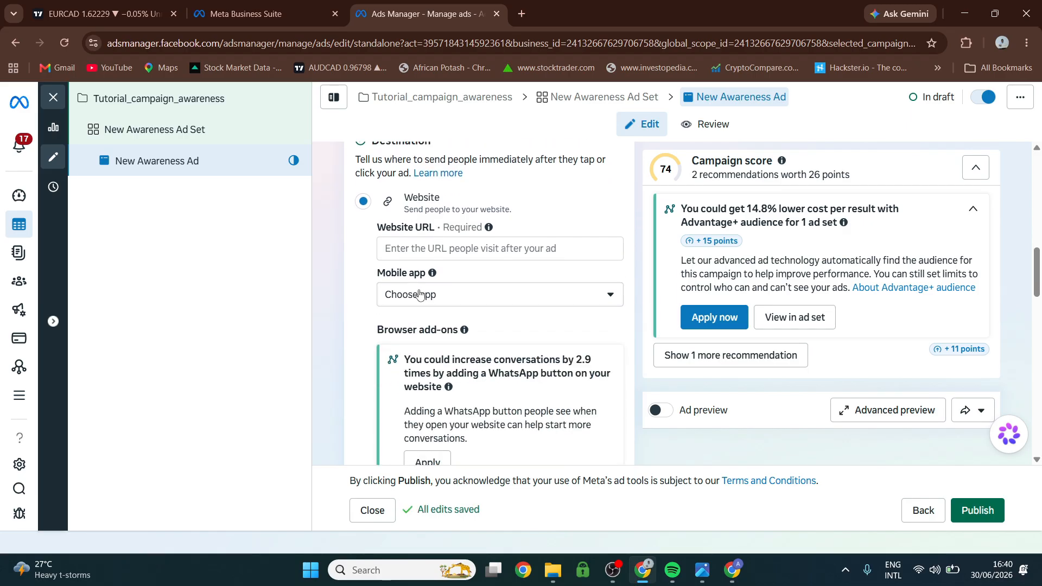
scroll(419, 294, "down", 1)
scroll(402, 277, "up", 2)
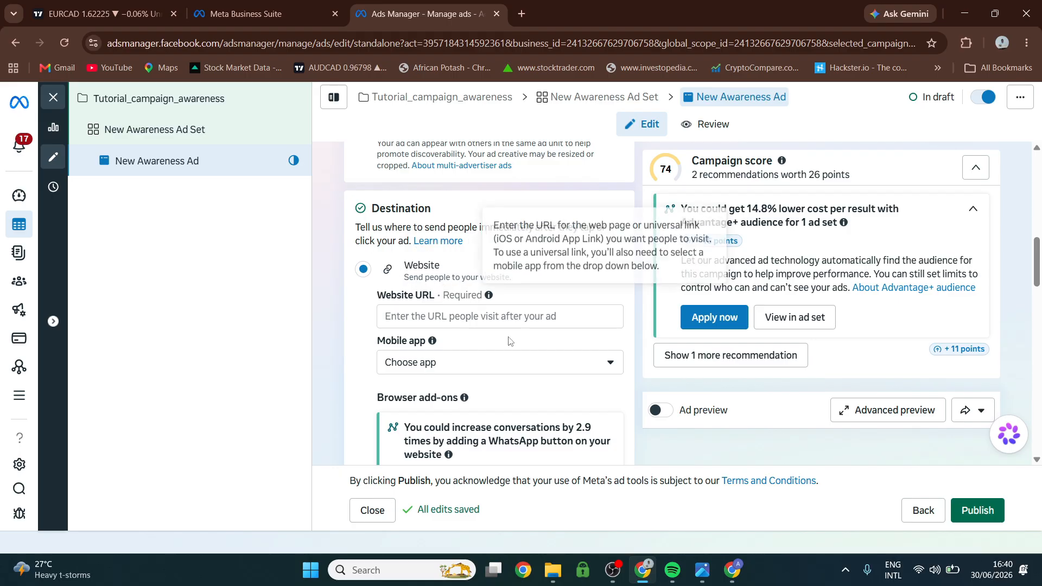
left_click(434, 319)
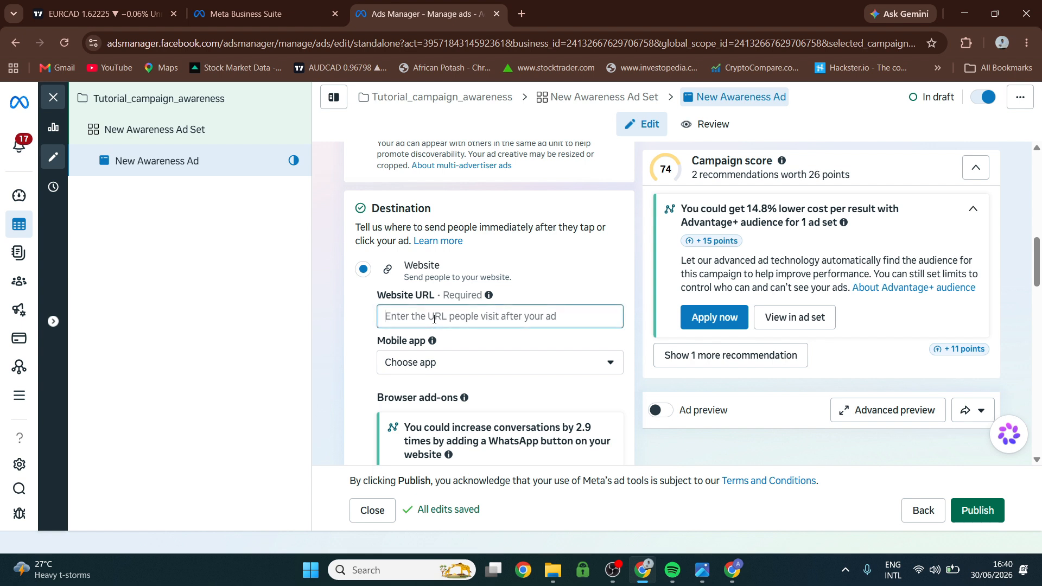
left_click(444, 363)
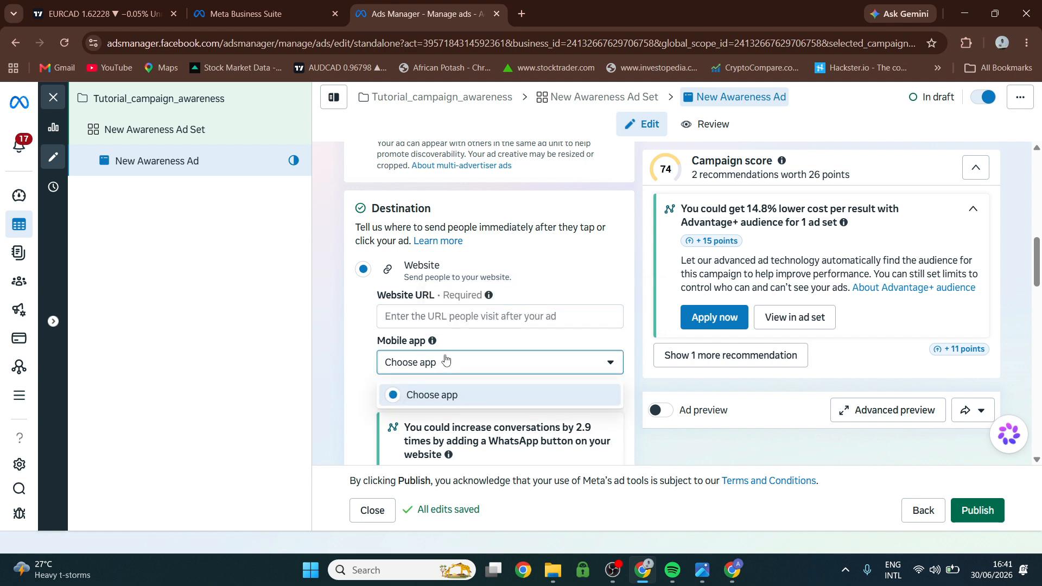
left_click(419, 316)
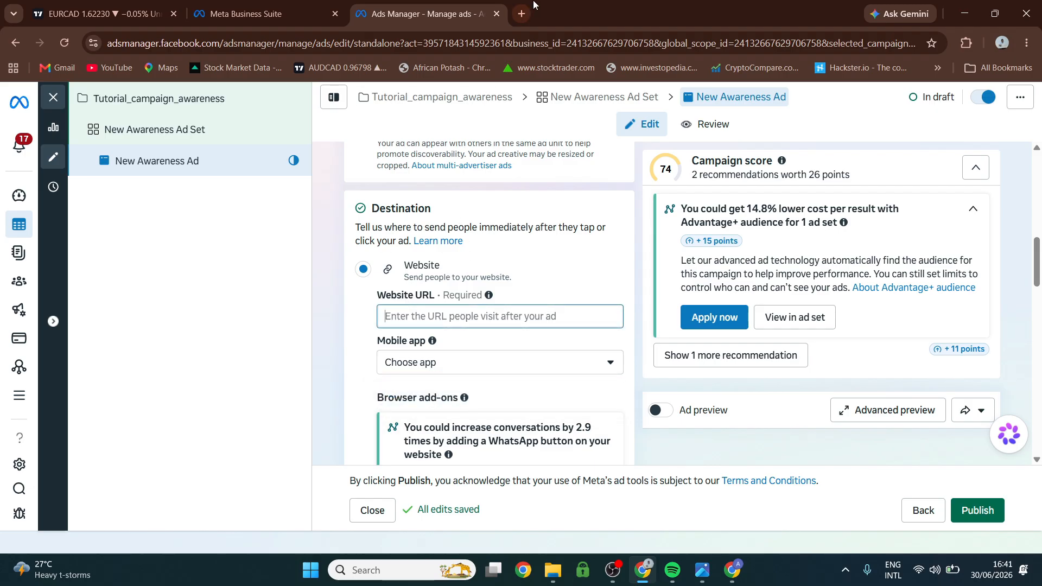
Open spreemkt.com/kitchen-appliances/ in a new browser tab and copy its address.
left_click(522, 14)
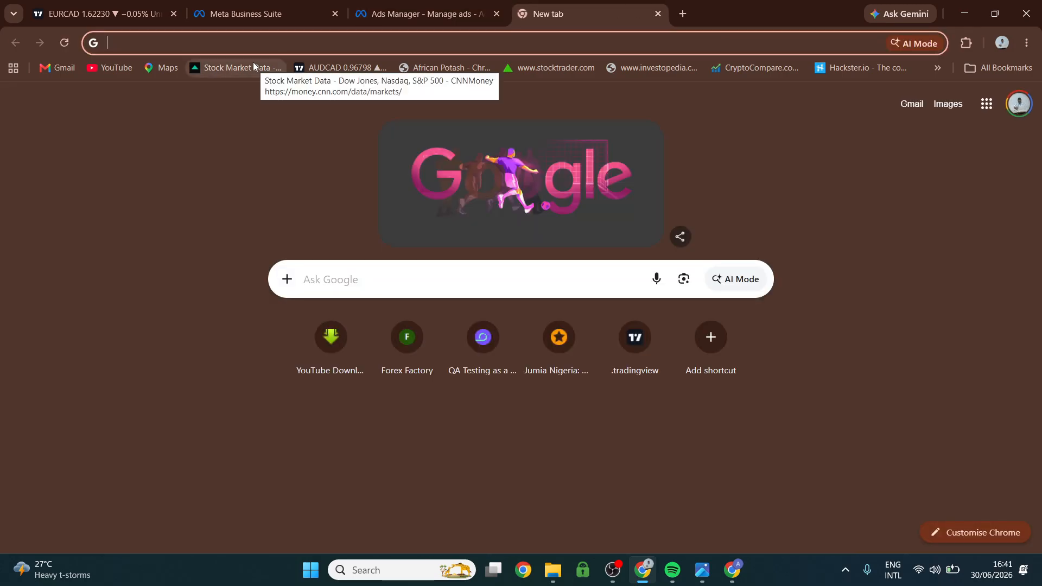
type("spr")
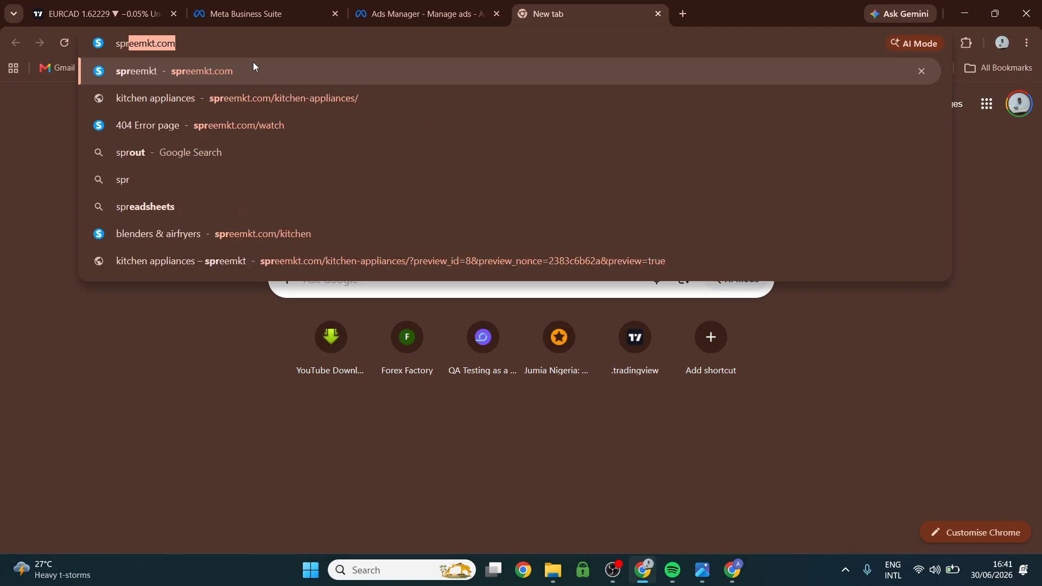
left_click(262, 93)
left_click(185, 44)
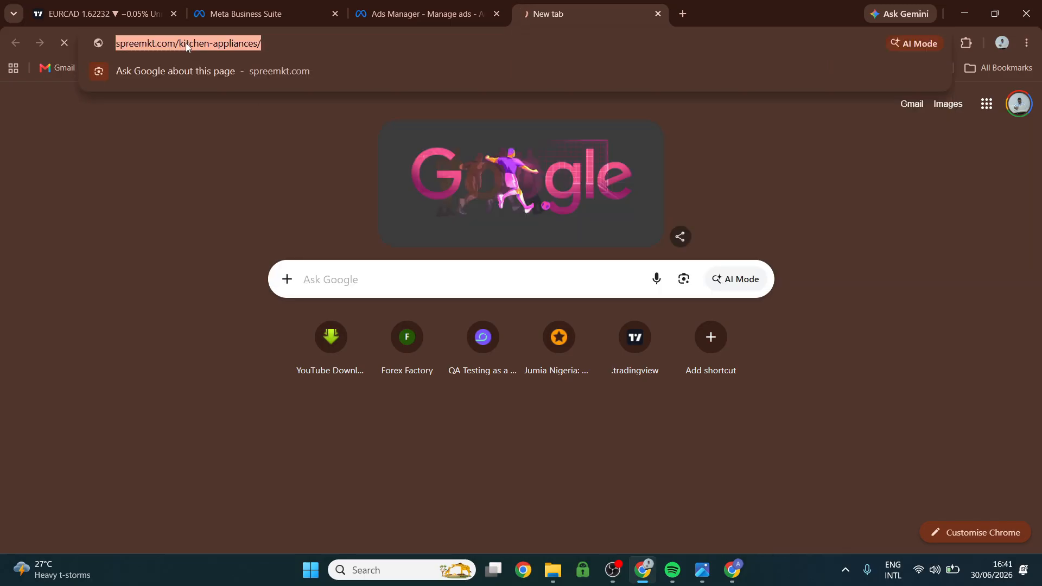
right_click(186, 44)
left_click(240, 141)
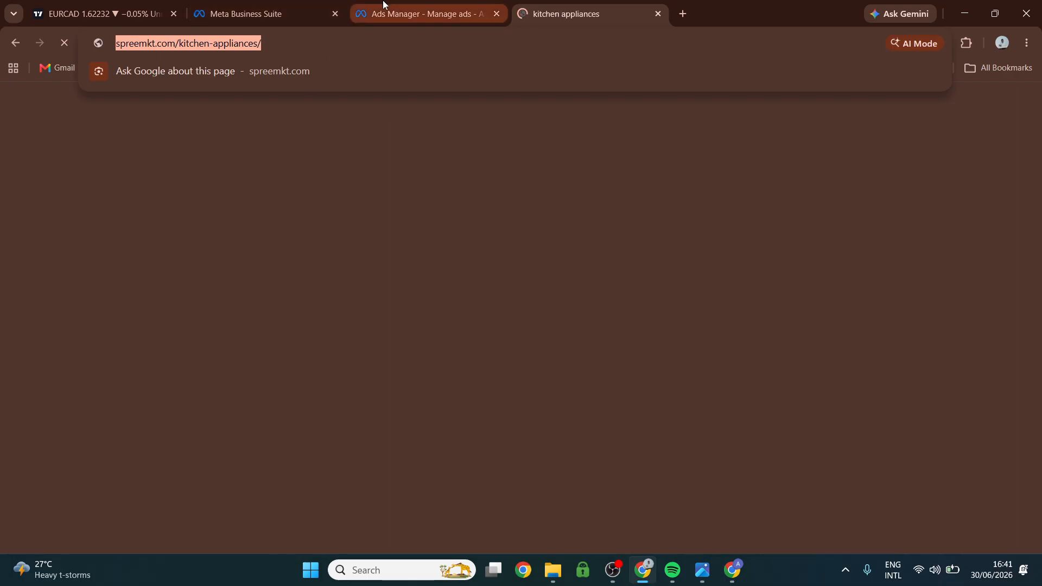
Return to Ads Manager and paste the copied kitchen appliances page address as the ad's website URL.
left_click(424, 13)
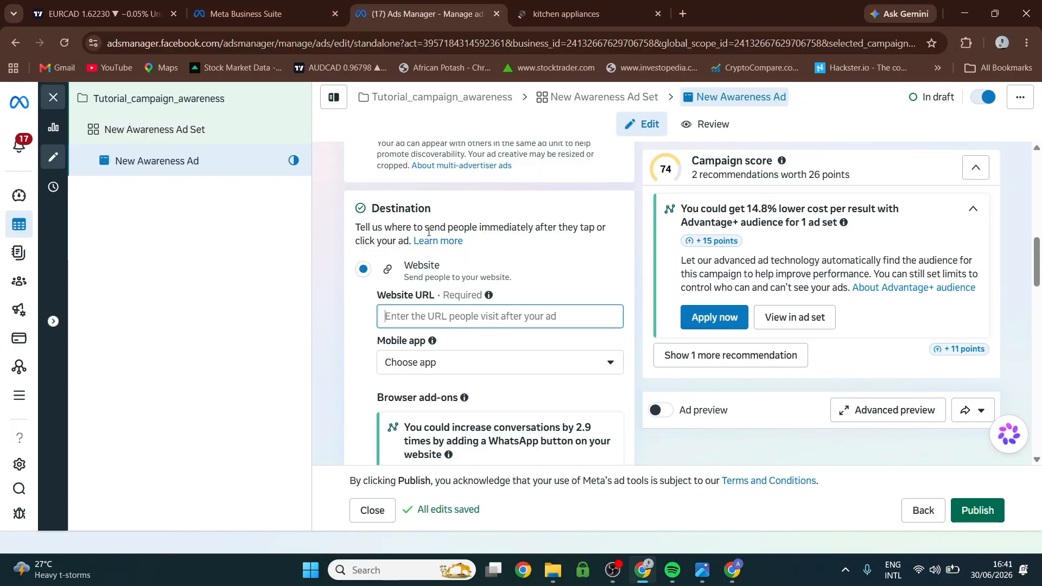
left_click(408, 316)
key("ctrl+v")
scroll(442, 348, "down", 5)
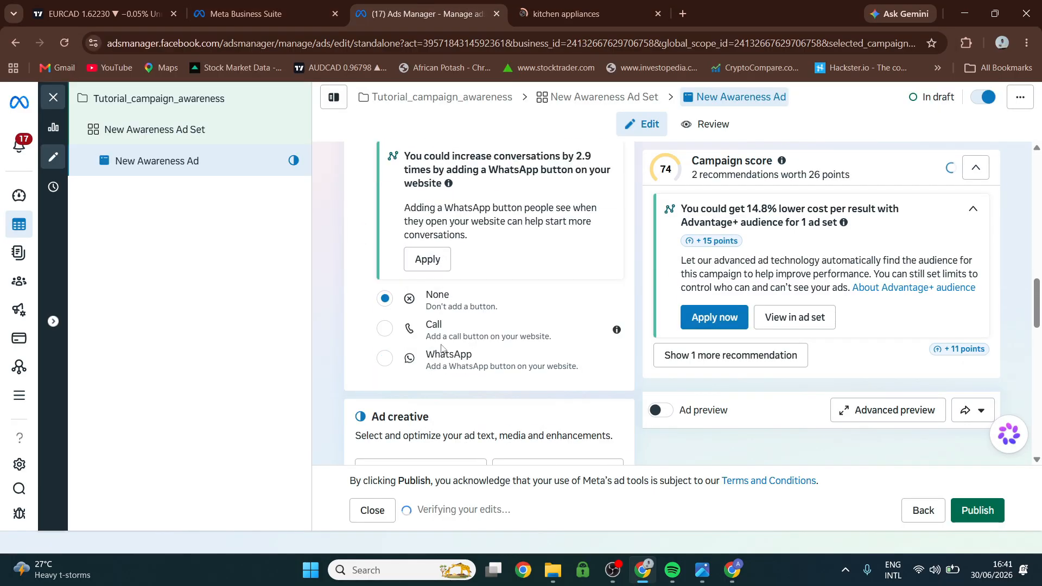
Review the ad's website URL, the browser add-on choices and the suggested posts under Ad creative.
scroll(494, 342, "up", 2)
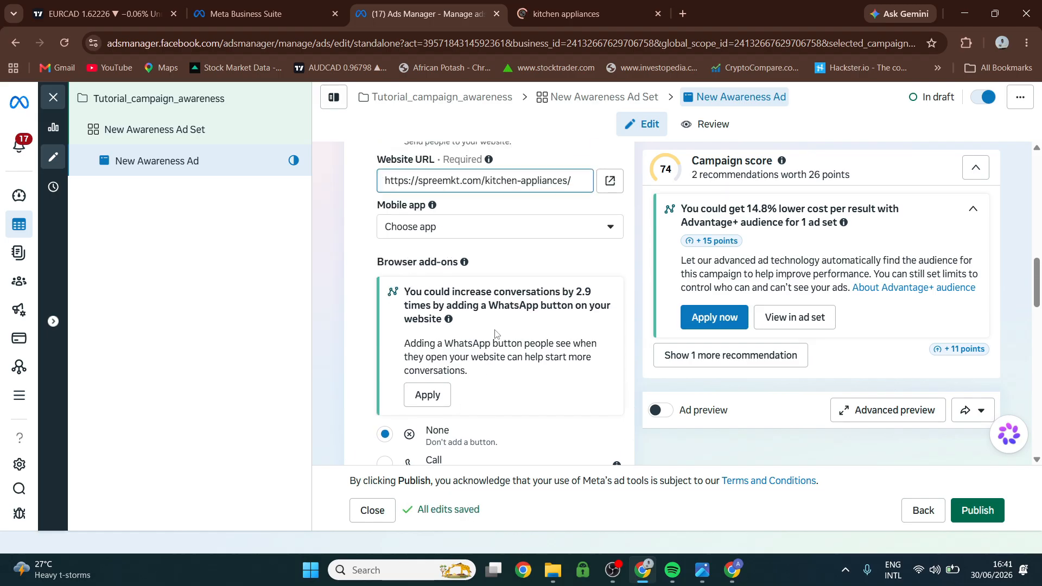
scroll(494, 336, "down", 1)
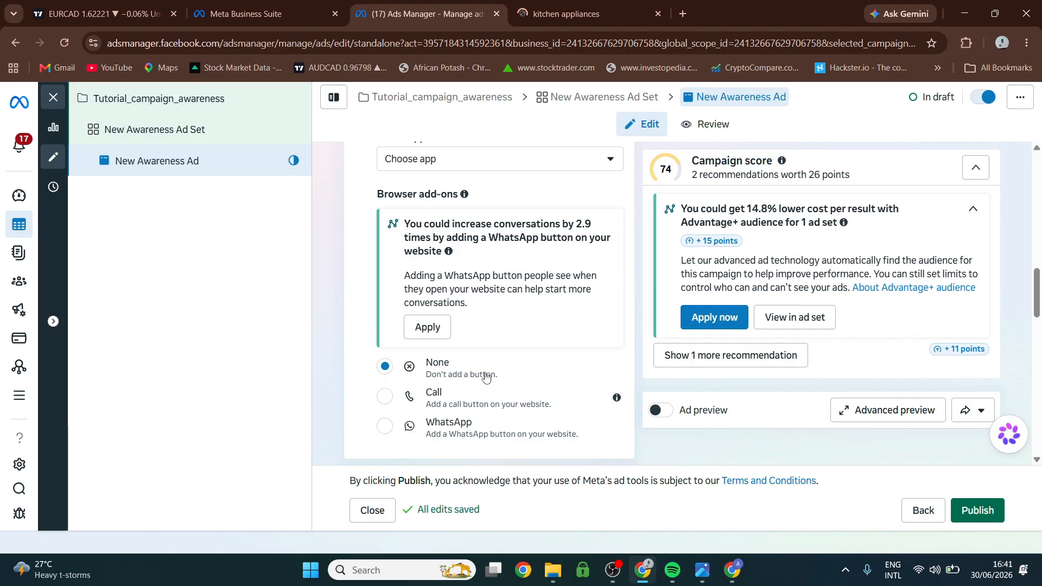
scroll(483, 377, "down", 1)
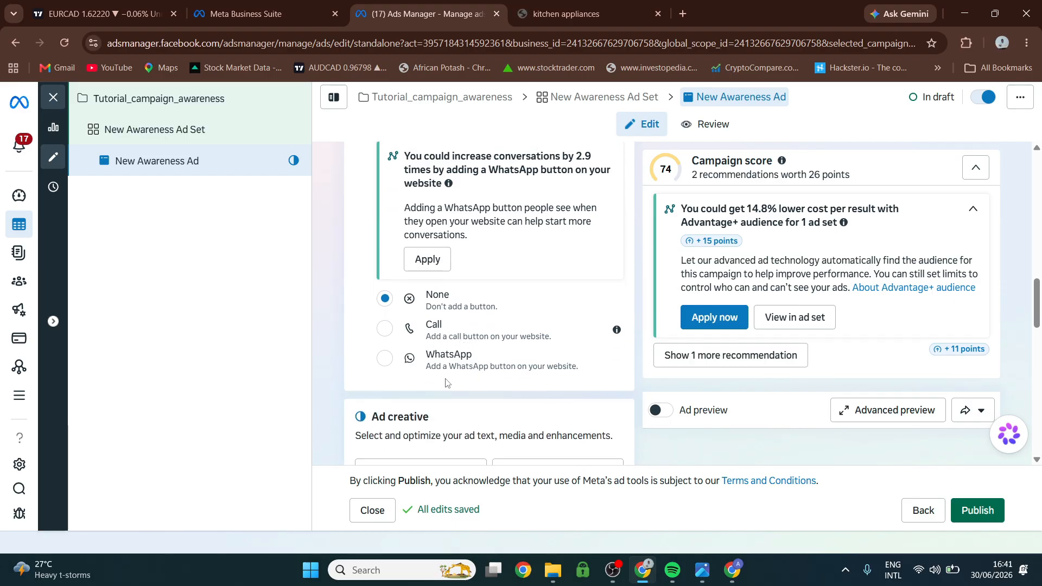
scroll(494, 380, "down", 1)
scroll(489, 358, "up", 5)
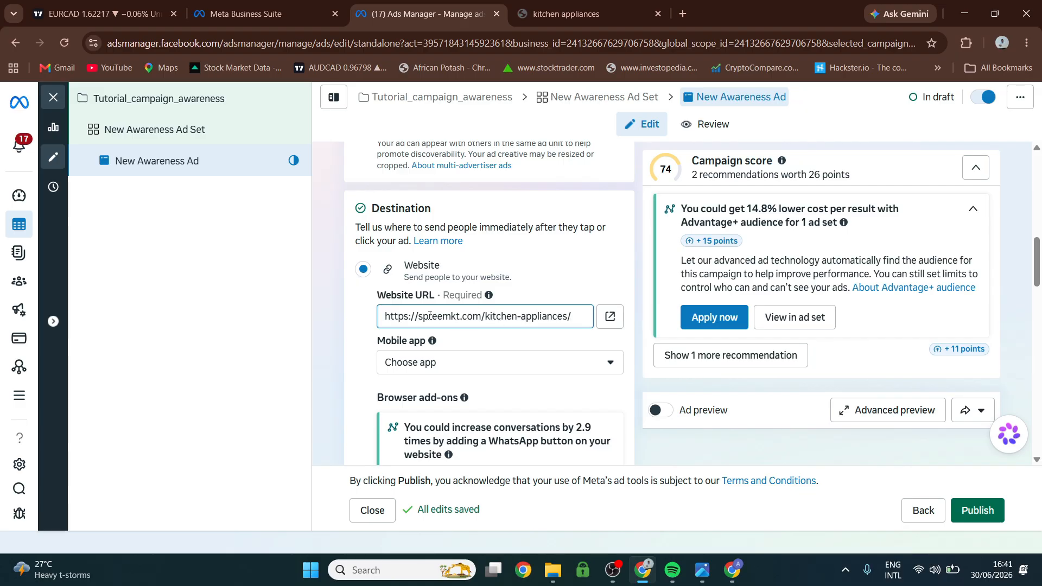
scroll(476, 320, "down", 3)
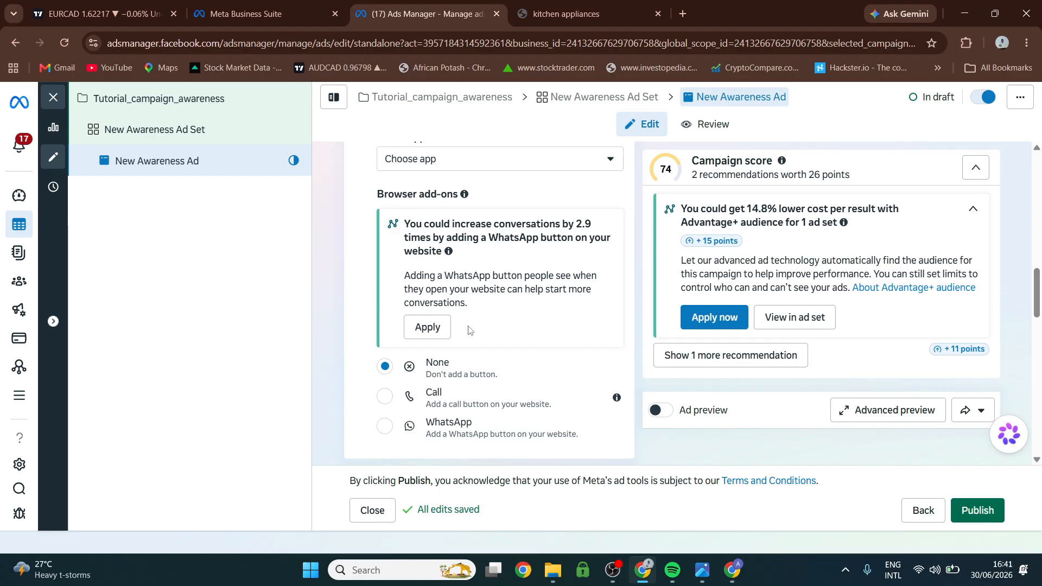
scroll(469, 331, "down", 5)
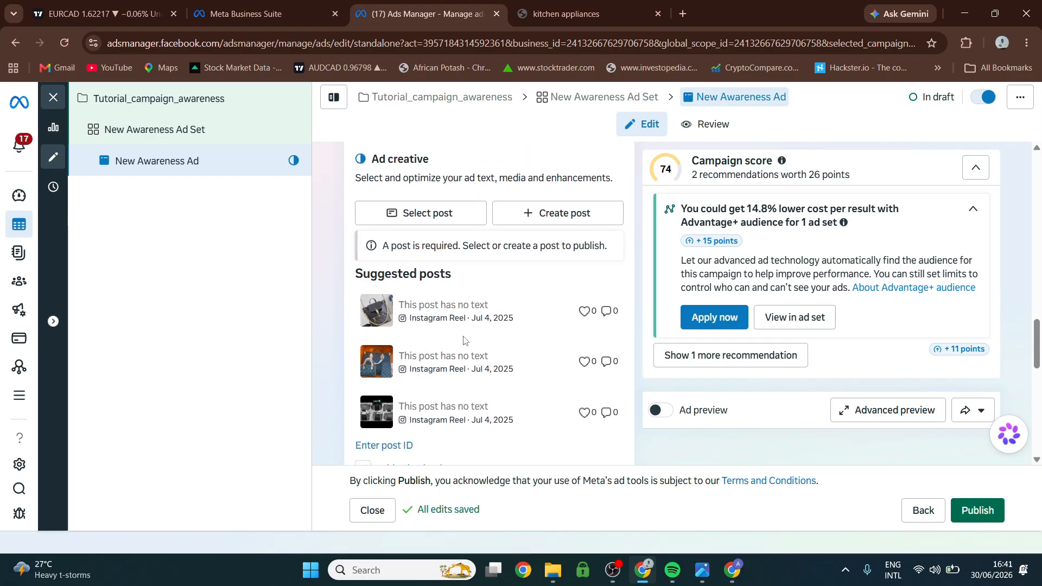
scroll(451, 326, "up", 3)
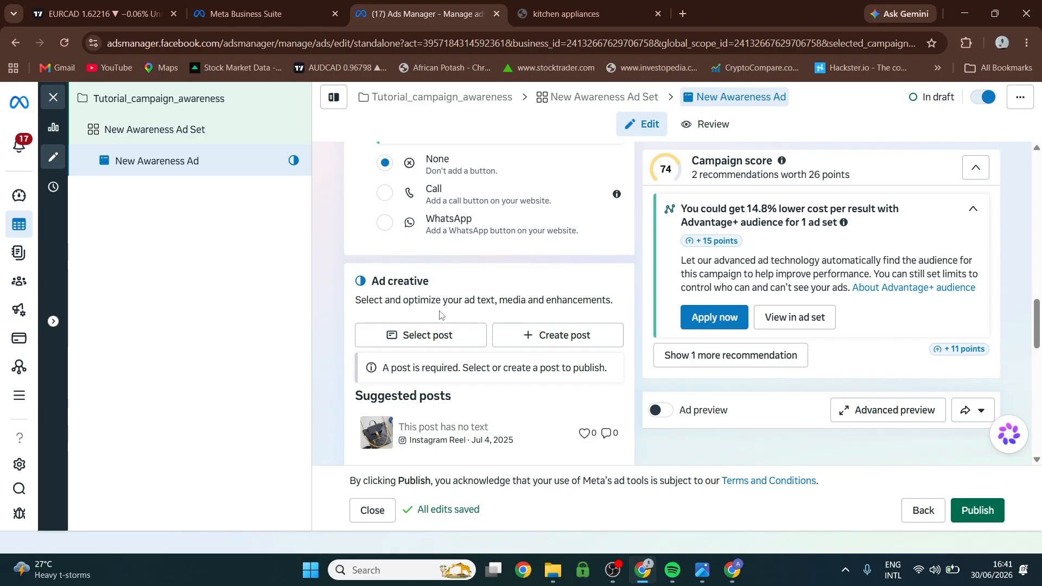
scroll(439, 316, "up", 8)
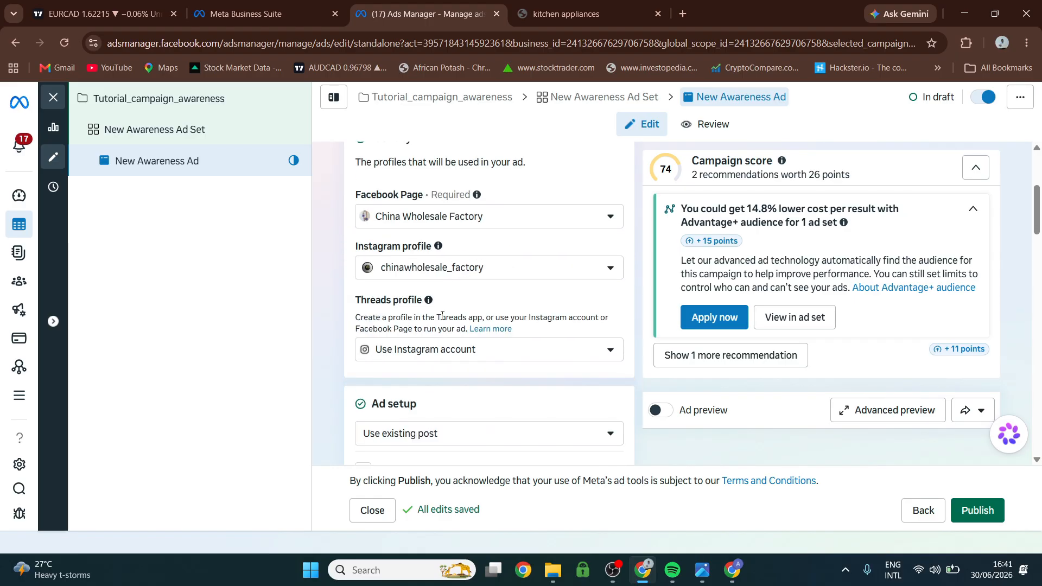
scroll(413, 328, "down", 2)
scroll(434, 312, "down", 9)
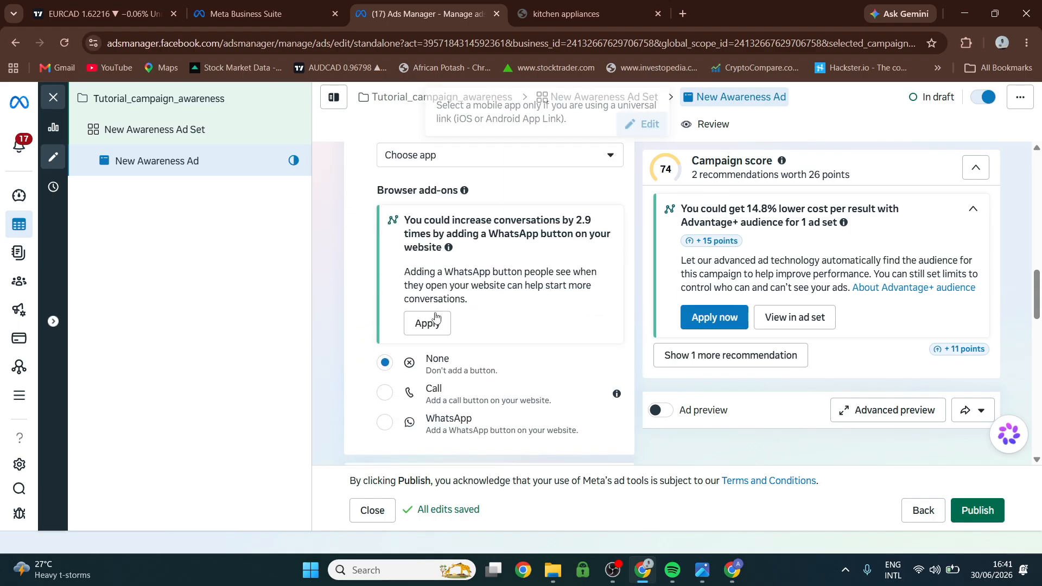
Open the post selection for the ad creative and browse the page's existing Facebook posts.
scroll(435, 315, "down", 1)
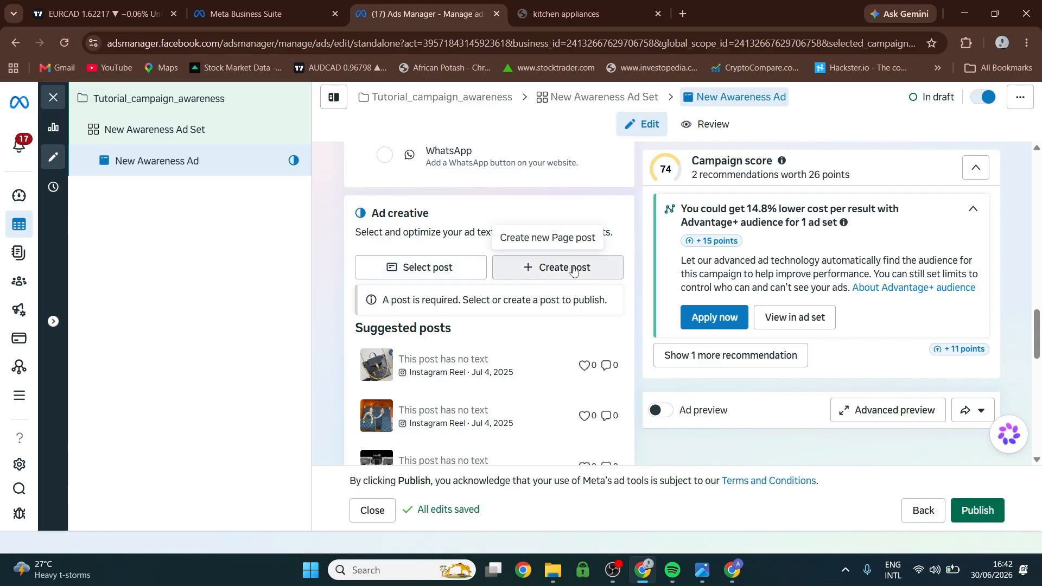
left_click(407, 269)
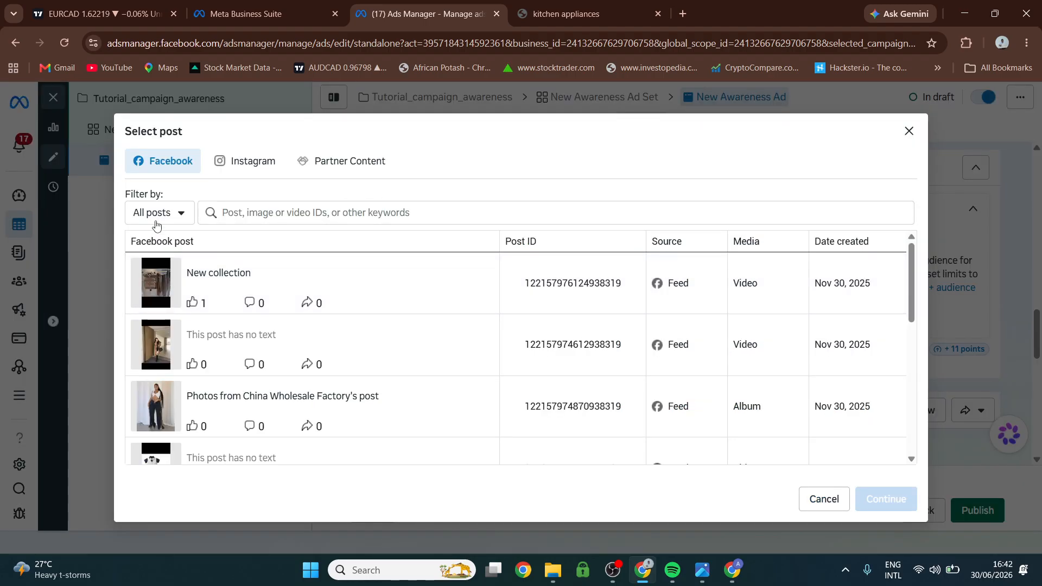
scroll(152, 313, "down", 2)
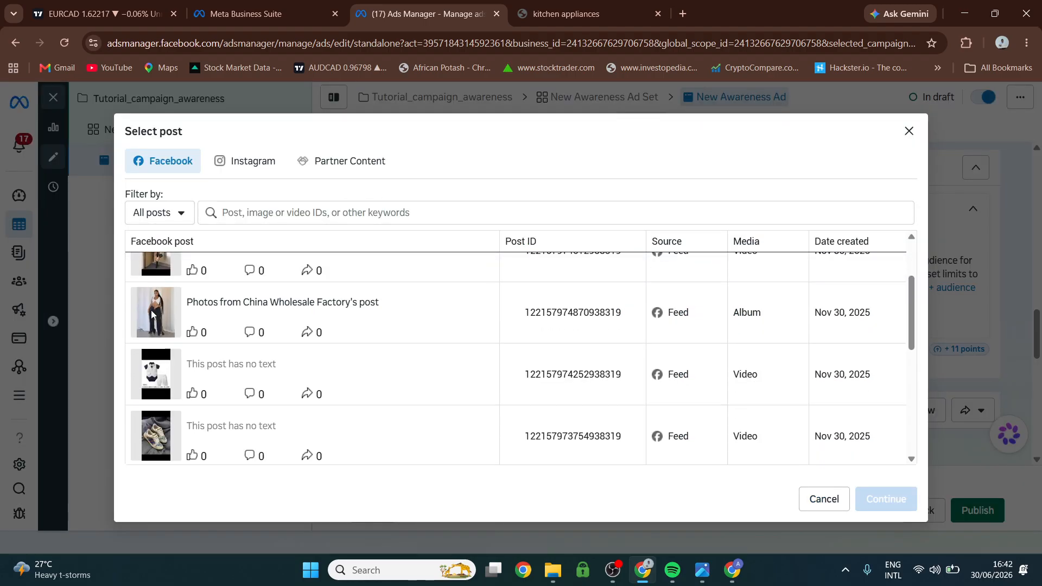
scroll(151, 314, "down", 2)
scroll(157, 310, "up", 4)
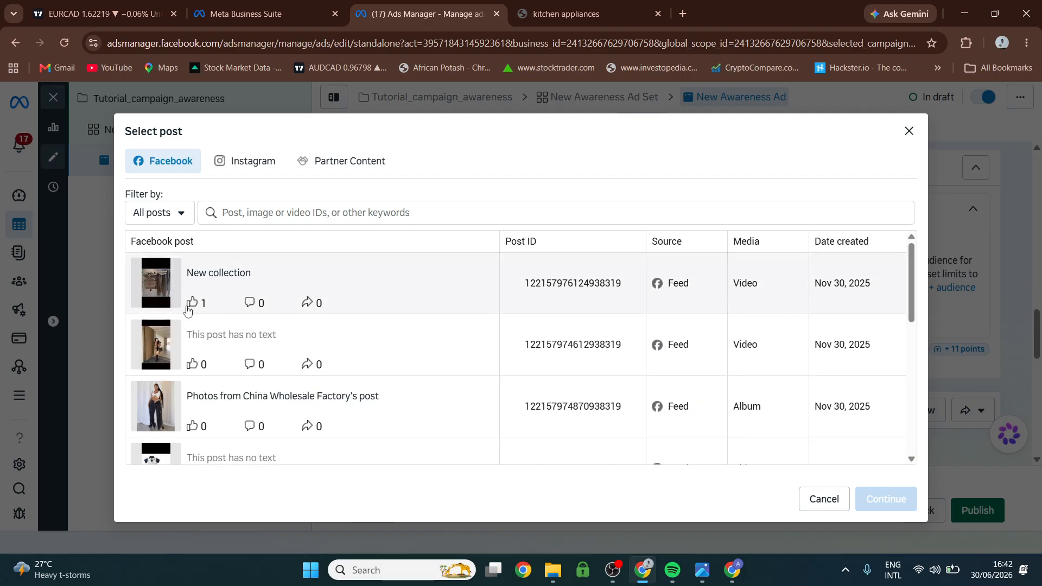
left_click(250, 214)
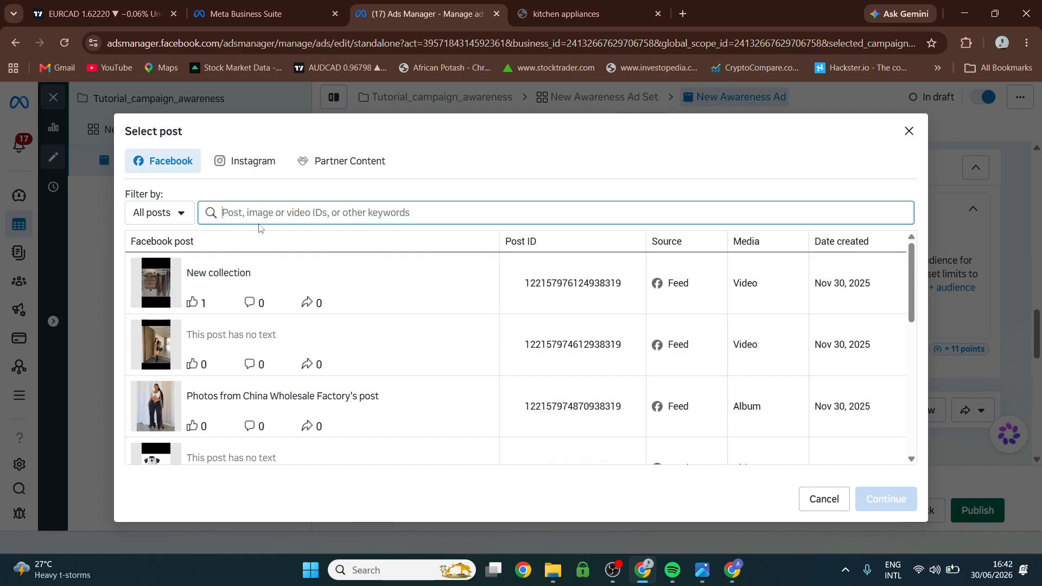
Use the Instagram feed carousel post of Jul 4, 2025 showing the black handbag set as the ad's creative.
left_click(247, 165)
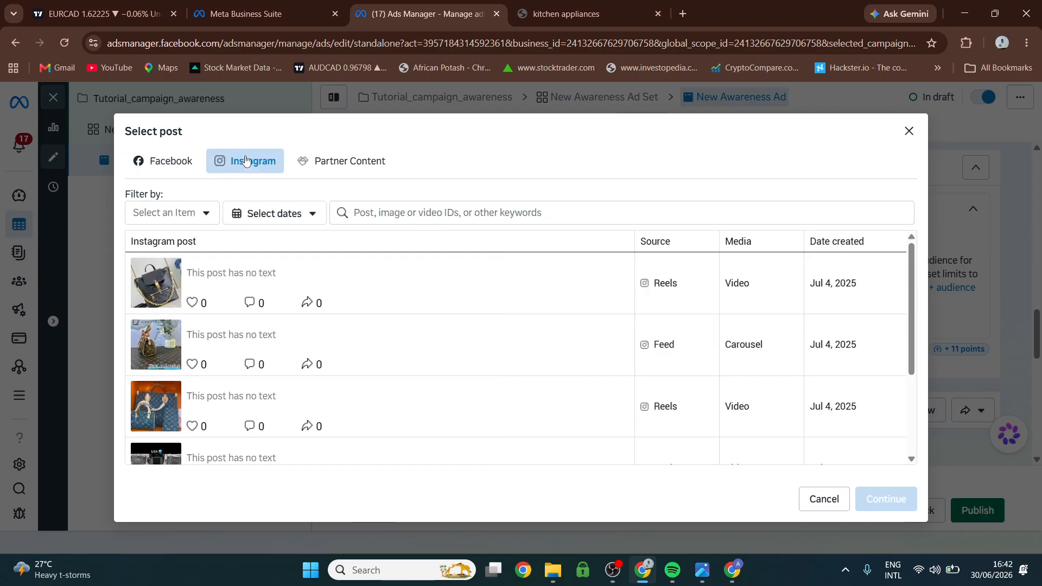
scroll(255, 364, "down", 1)
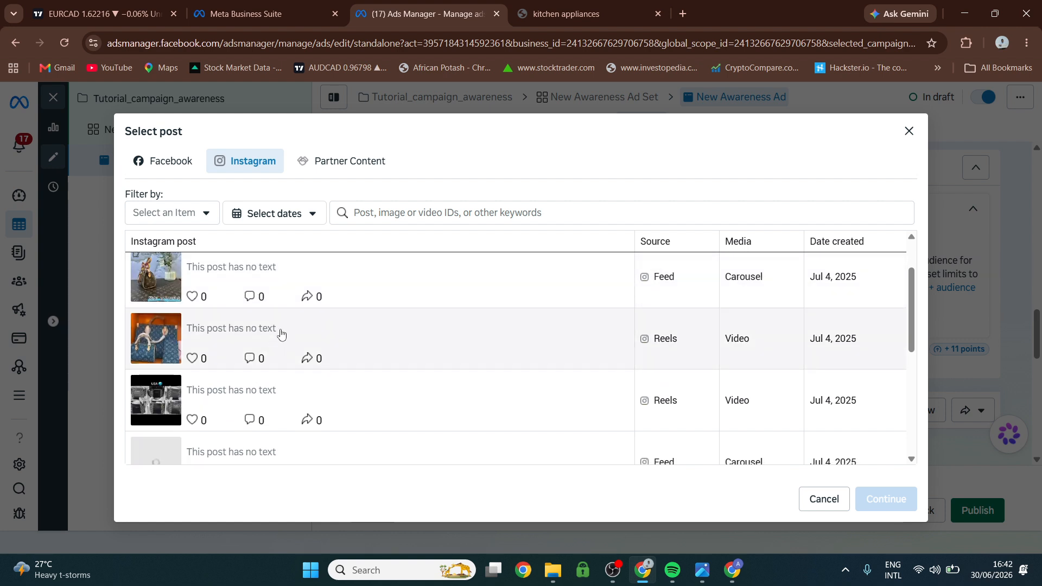
scroll(261, 364, "down", 5)
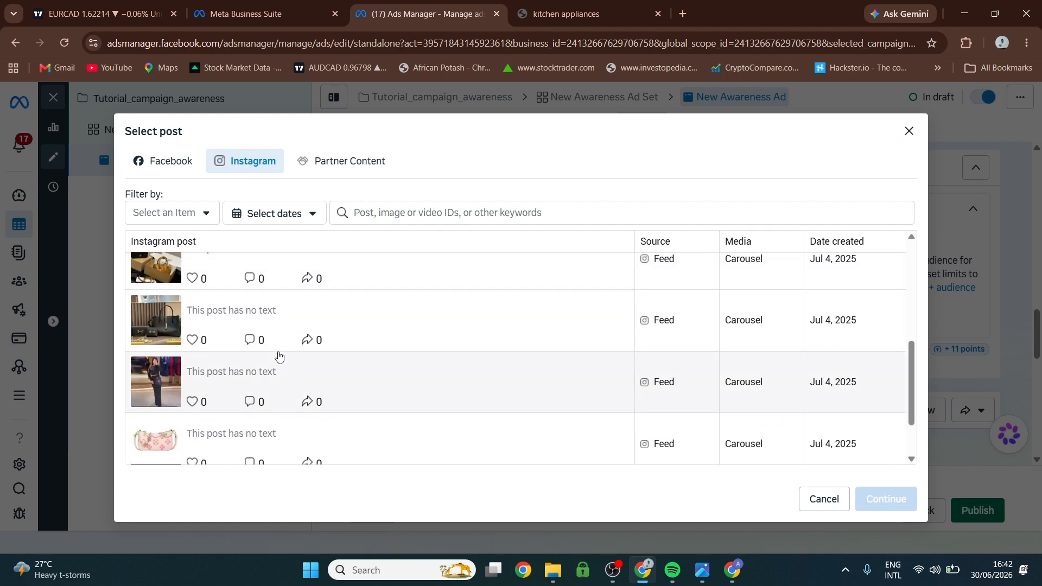
scroll(277, 356, "up", 1)
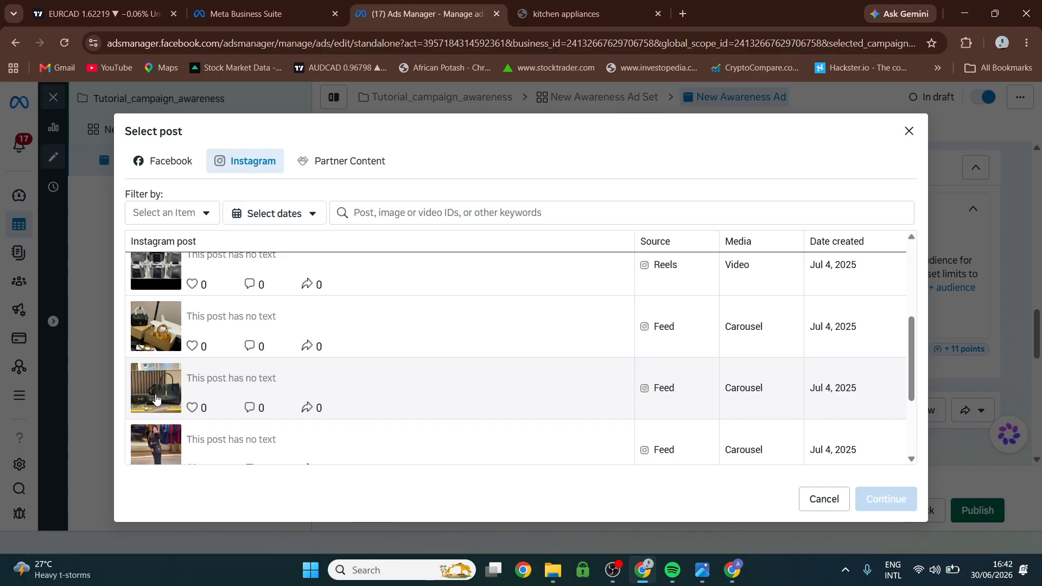
left_click(156, 399)
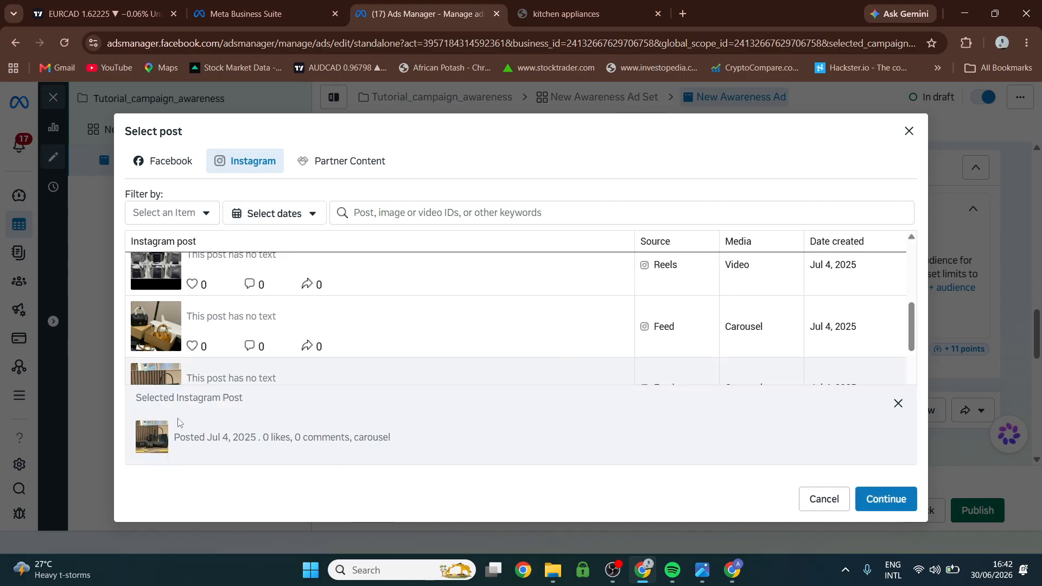
left_click(890, 502)
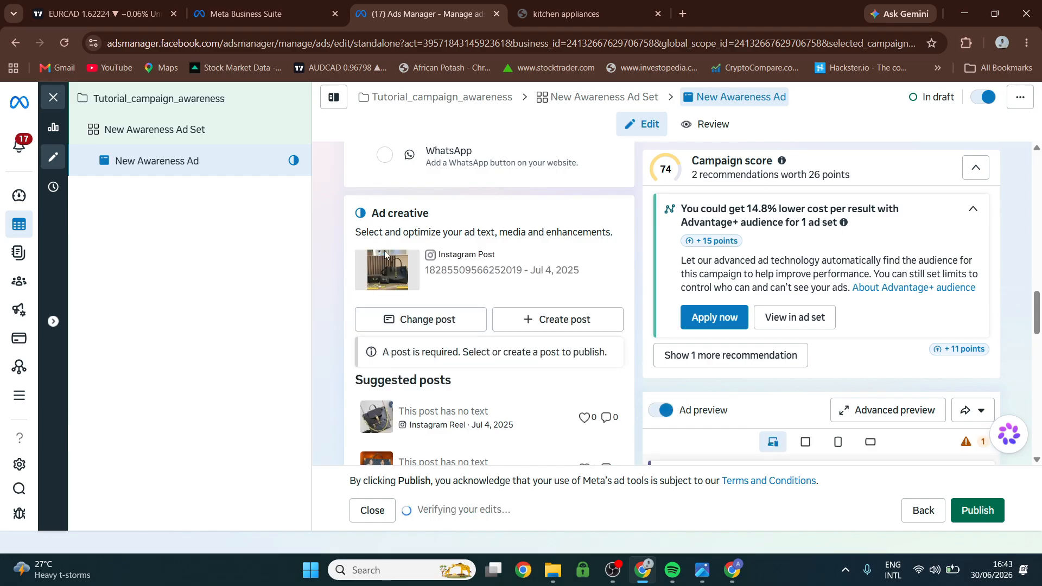
Set the ad's call to action to Shop now.
scroll(383, 271, "down", 10)
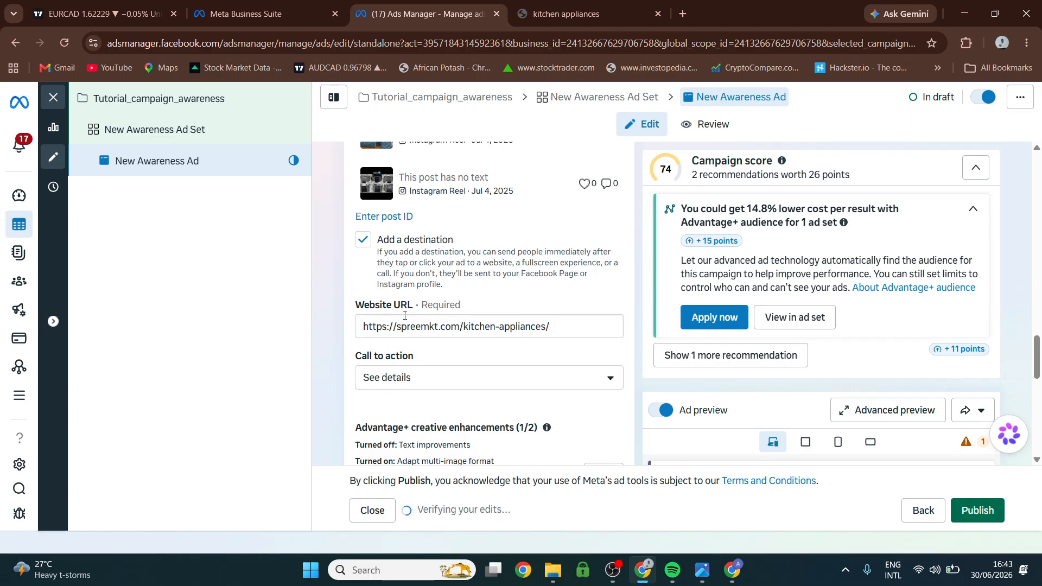
scroll(407, 373, "up", 1)
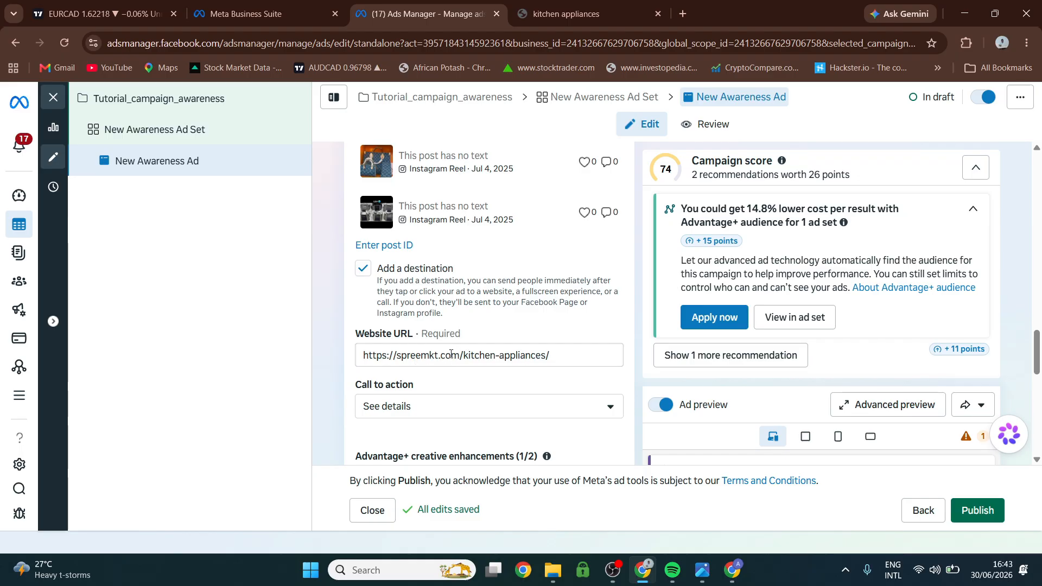
left_click(411, 407)
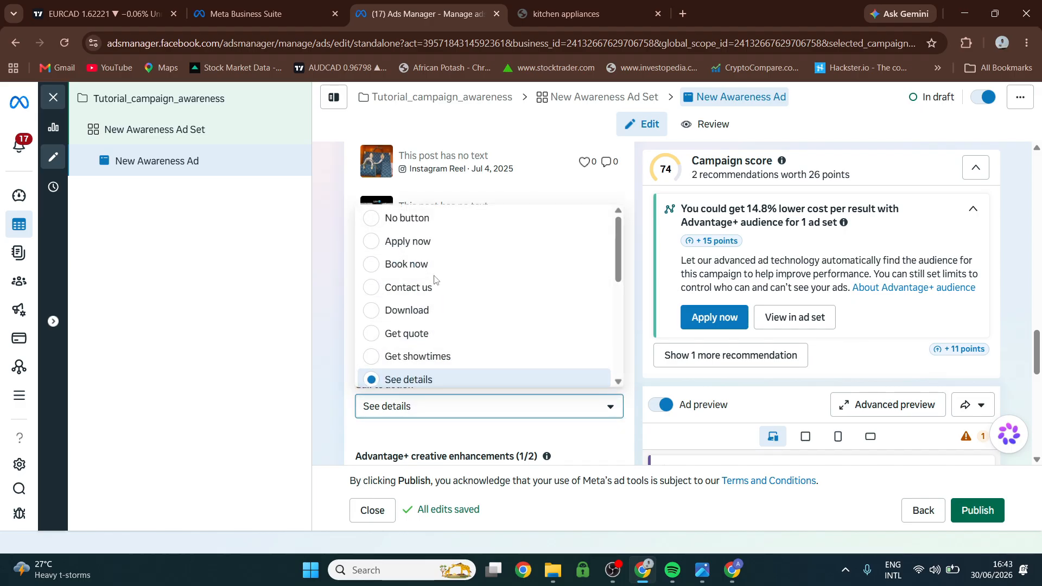
scroll(434, 282, "down", 4)
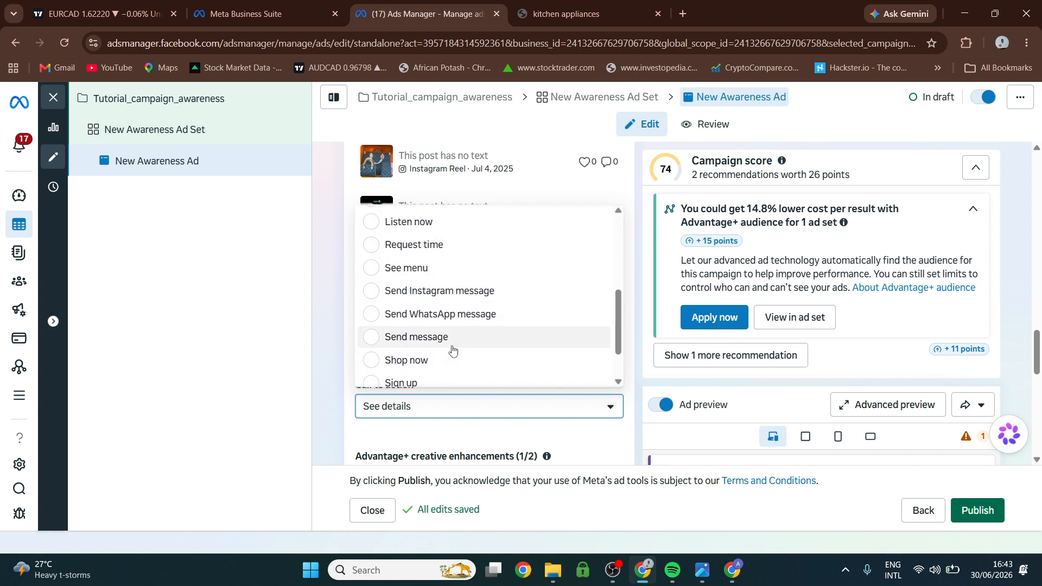
left_click(424, 361)
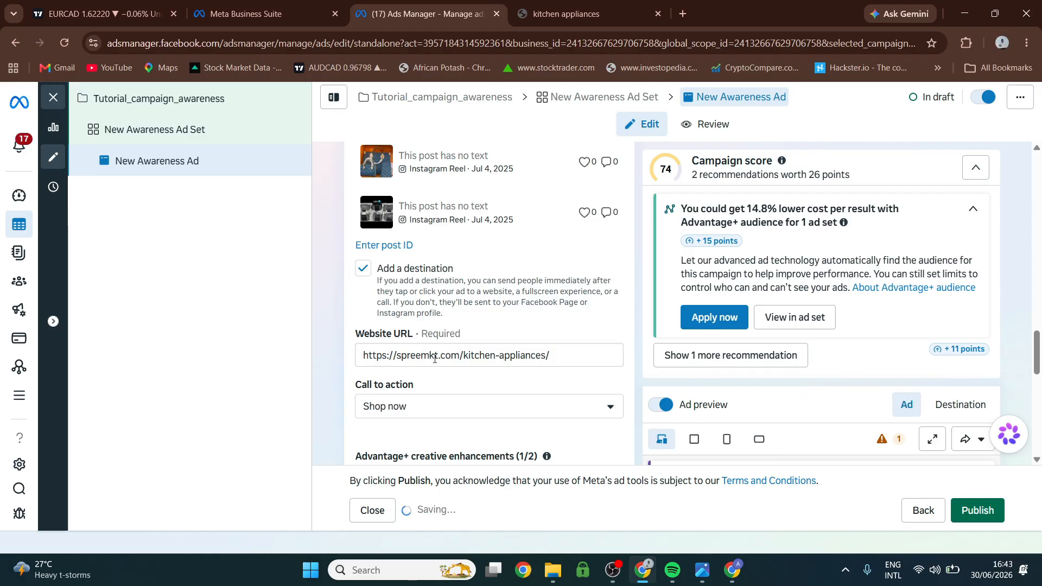
Examine the creative enhancements, the creative testing and tracking settings, and the Facebook and Instagram ad previews.
scroll(435, 371, "down", 2)
scroll(433, 371, "down", 2)
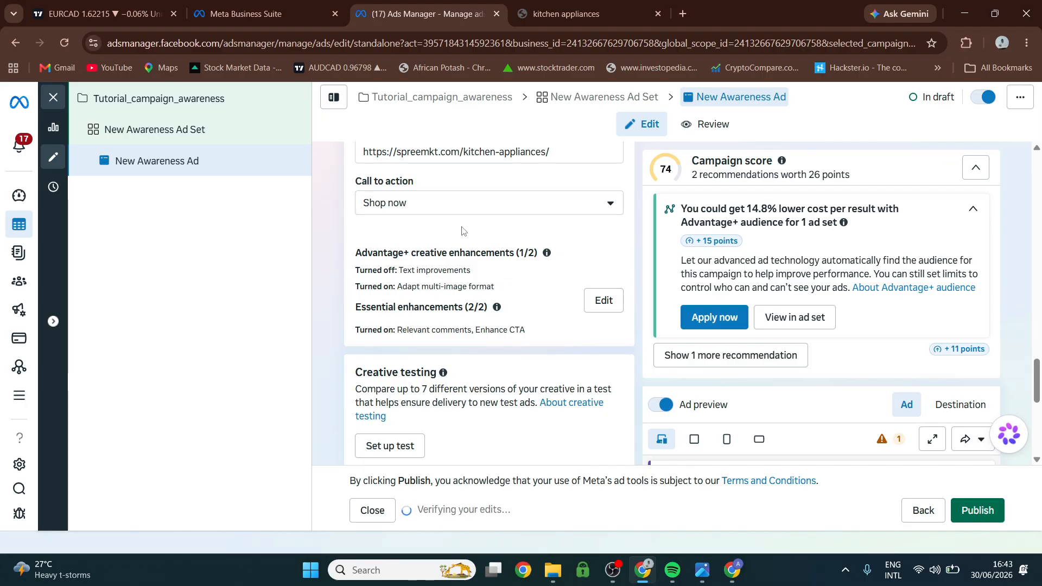
scroll(477, 234, "down", 2)
scroll(500, 255, "down", 3)
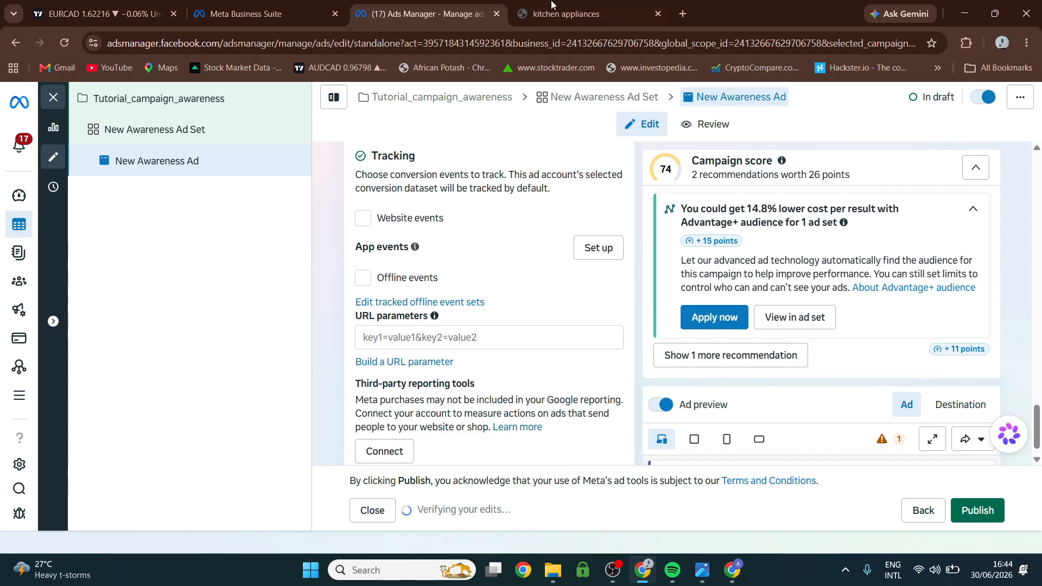
scroll(766, 310, "down", 4)
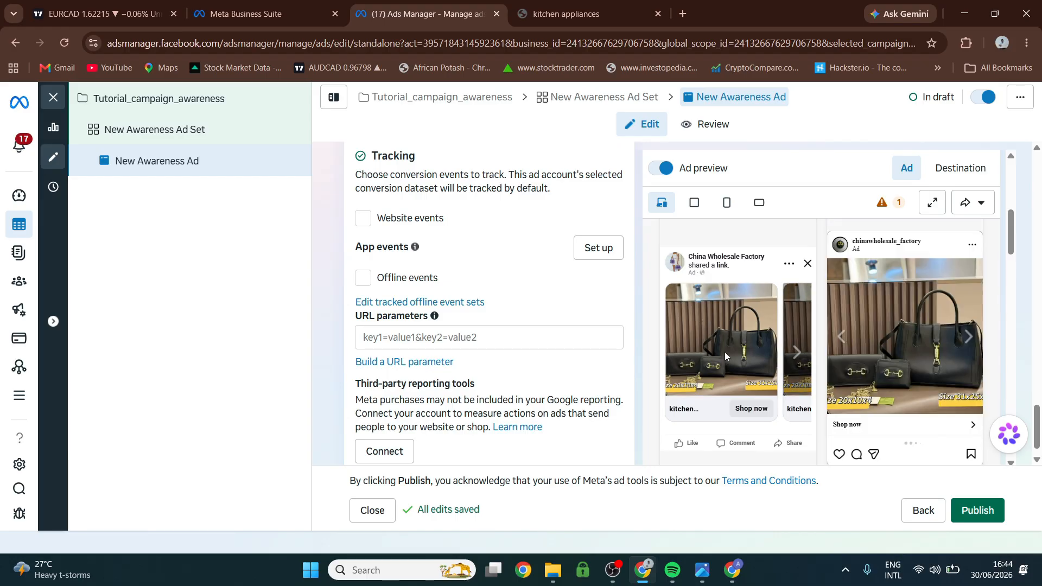
scroll(715, 362, "down", 2)
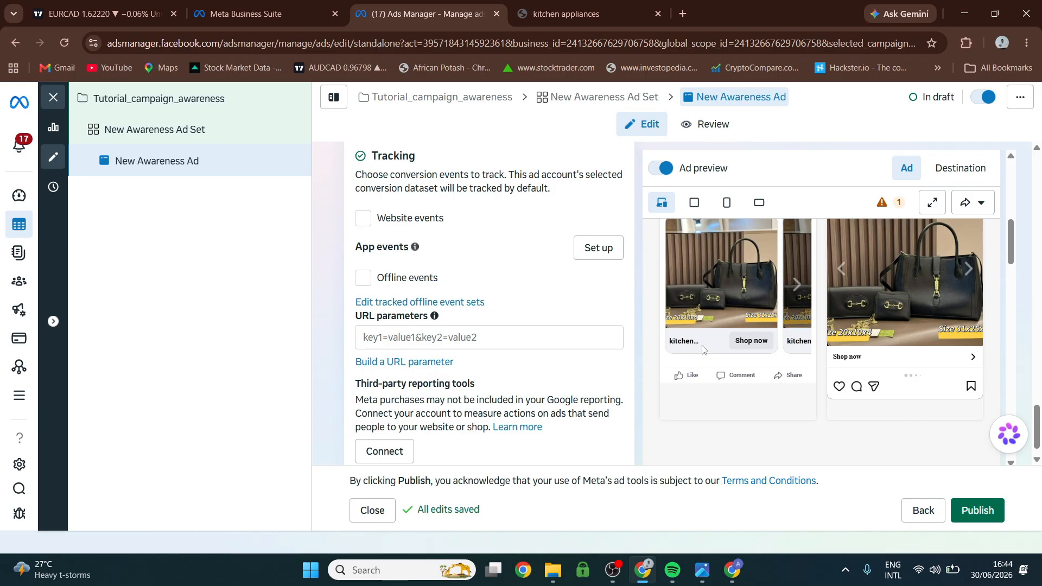
scroll(706, 348, "up", 3)
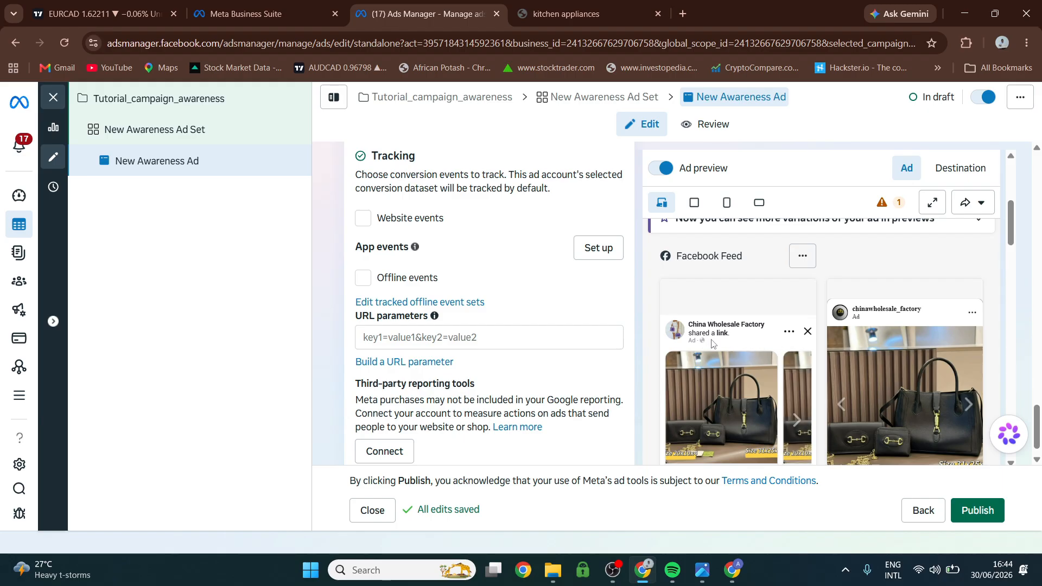
scroll(712, 347, "down", 3)
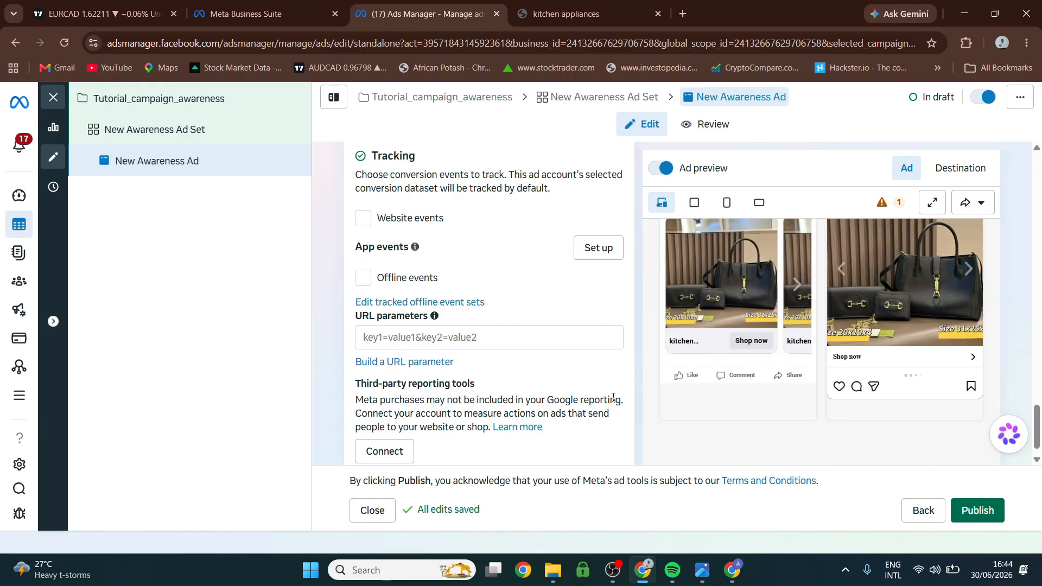